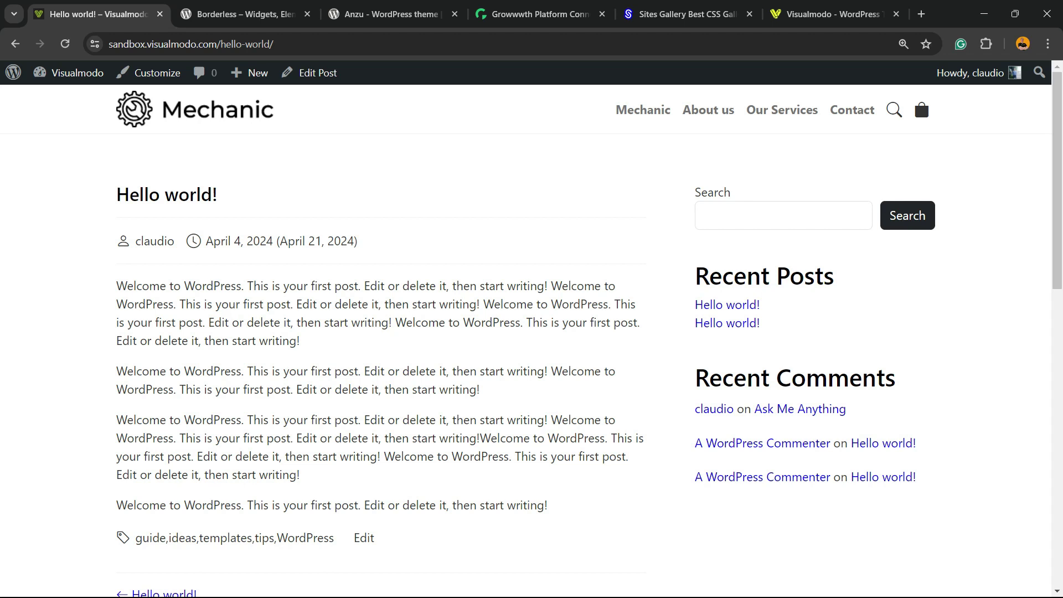
Step: Examine the published "Hello world!" post from its title and body down to the comment form
scroll(531, 333, down, 10)
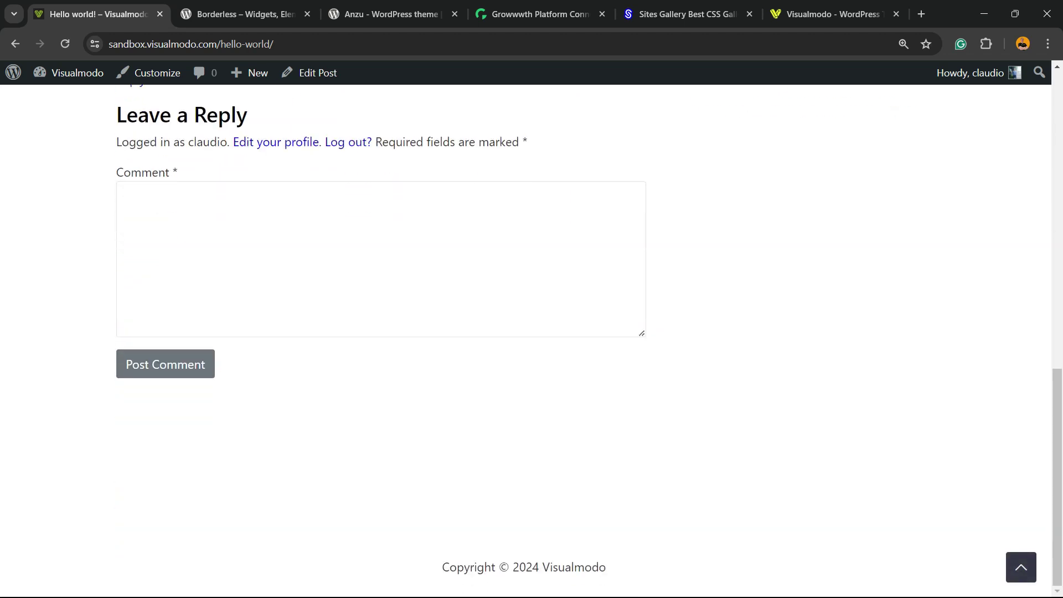
scroll(532, 332, up, 10)
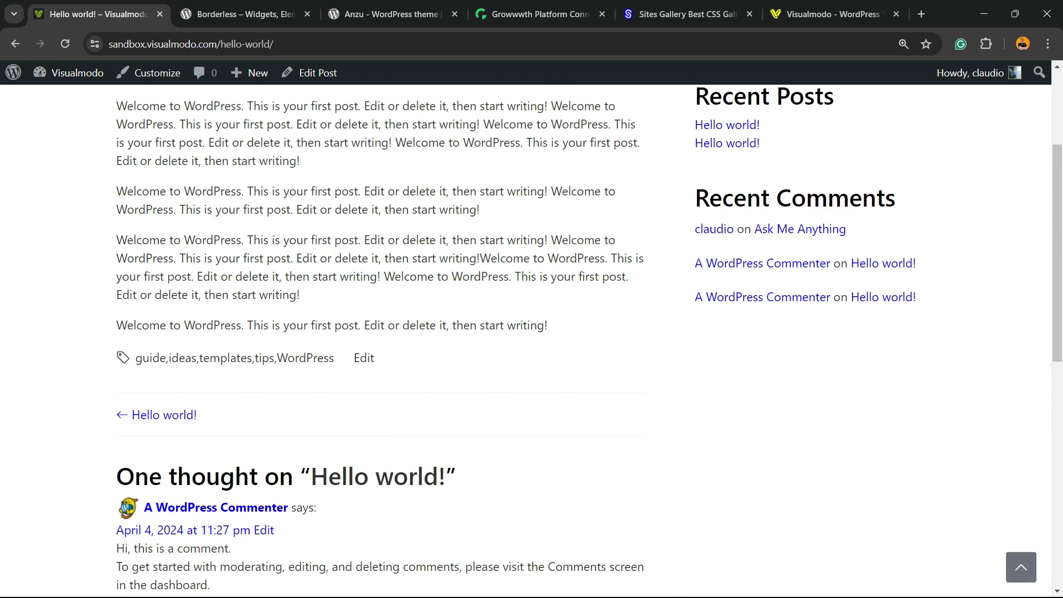
scroll(532, 332, up, 5)
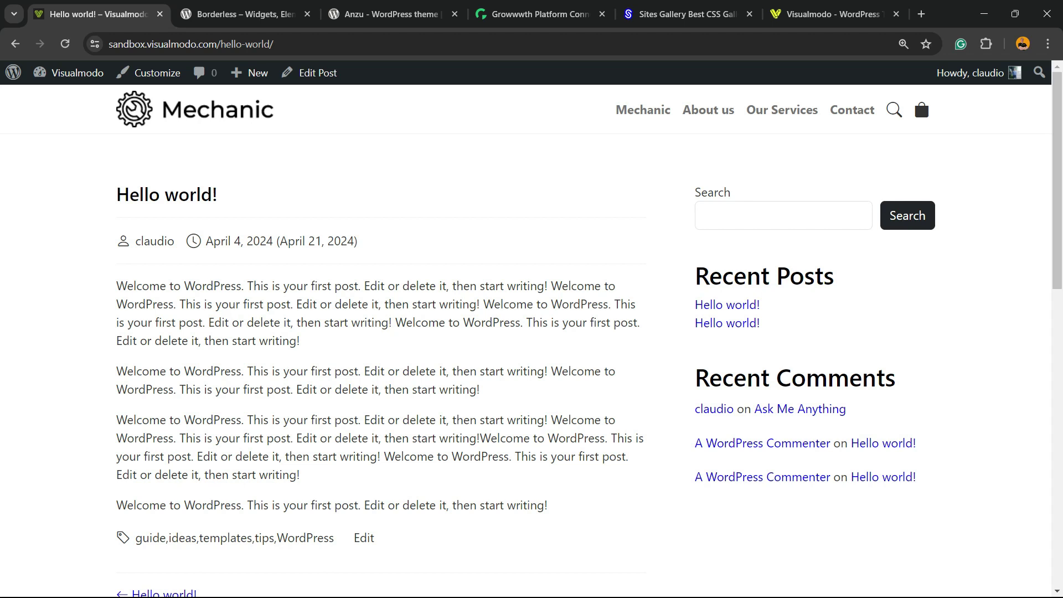
scroll(531, 332, down, 2)
scroll(532, 333, up, 2)
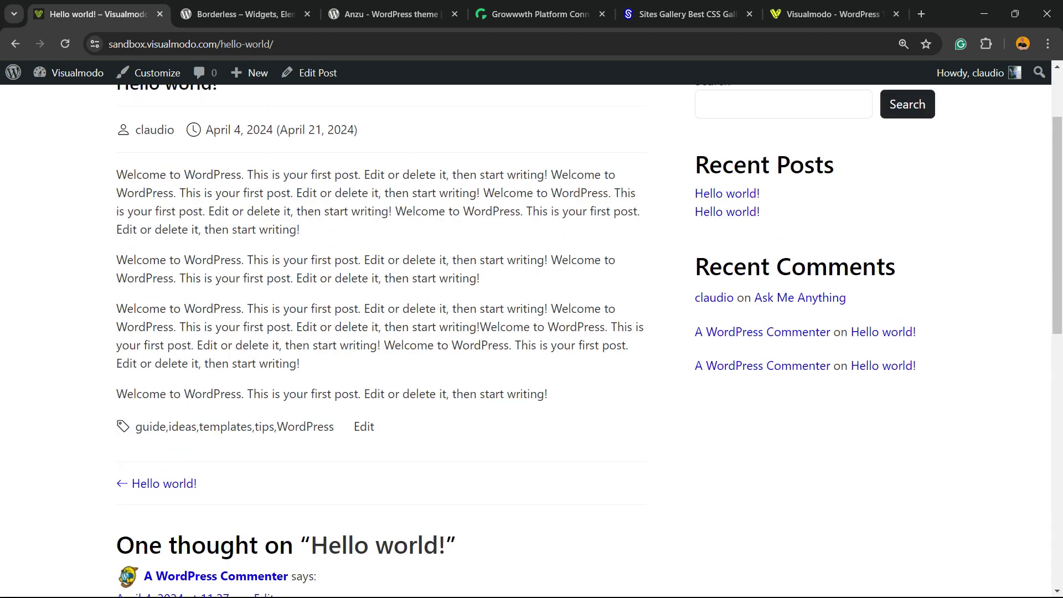
scroll(532, 333, down, 2)
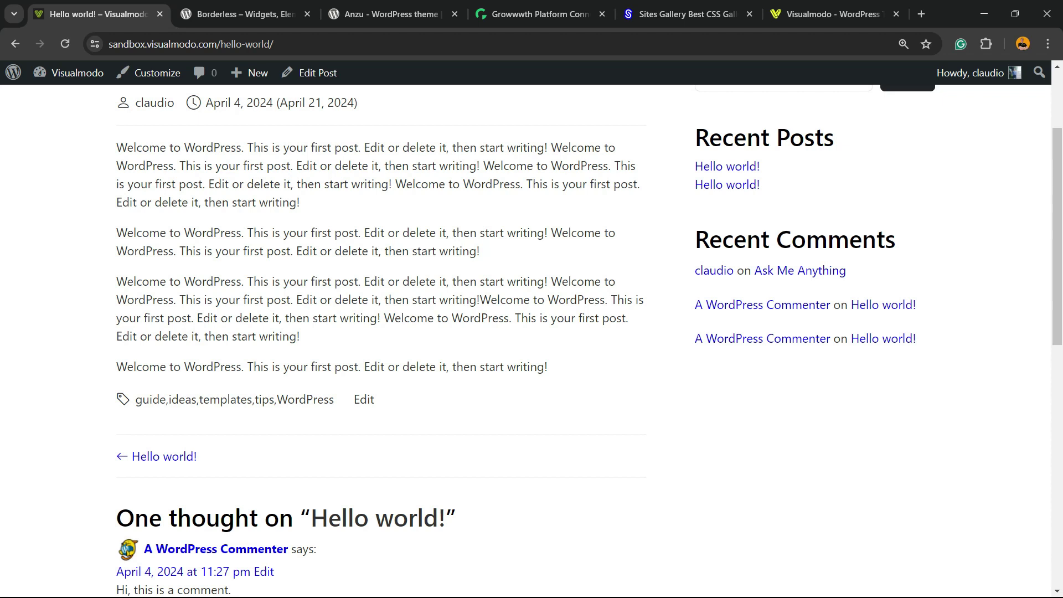
scroll(532, 332, up, 3)
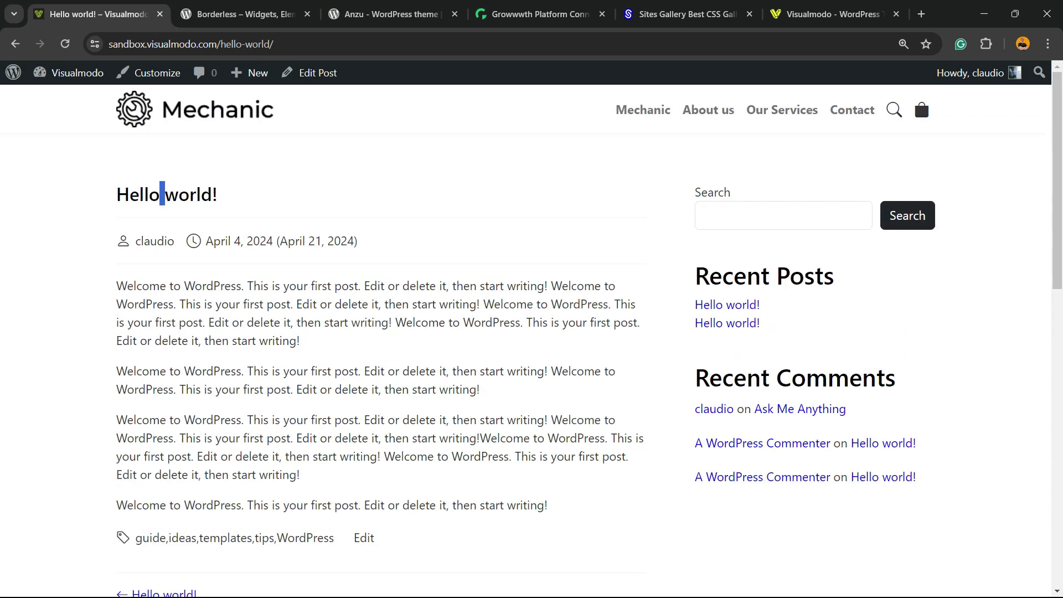
triple_click(160, 194)
scroll(277, 241, down, 3)
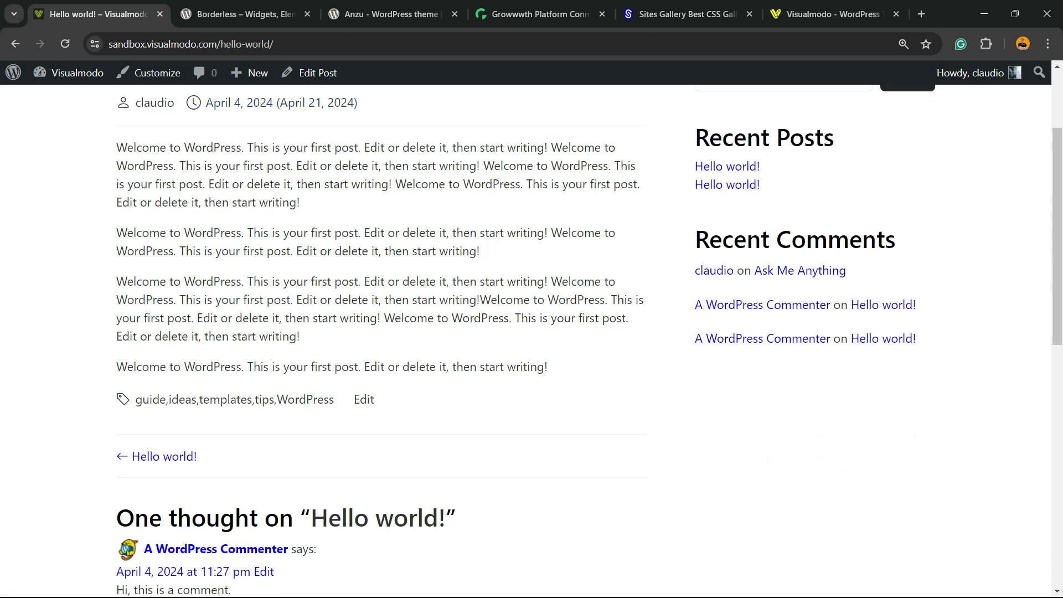
scroll(532, 333, up, 3)
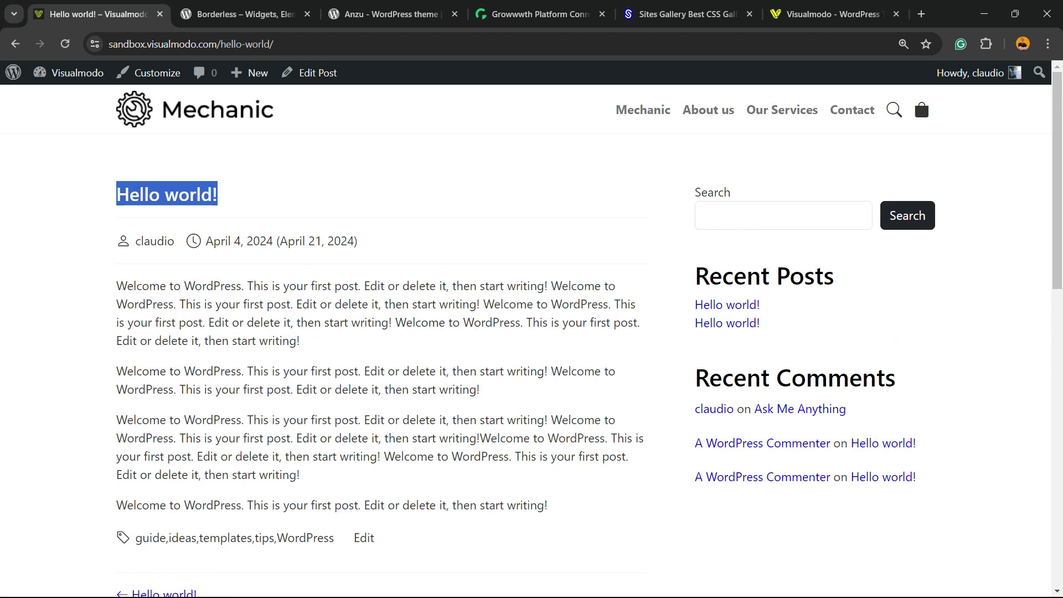
Step: Highlight the line of tags below the "Hello world!" post's content
scroll(532, 332, down, 3)
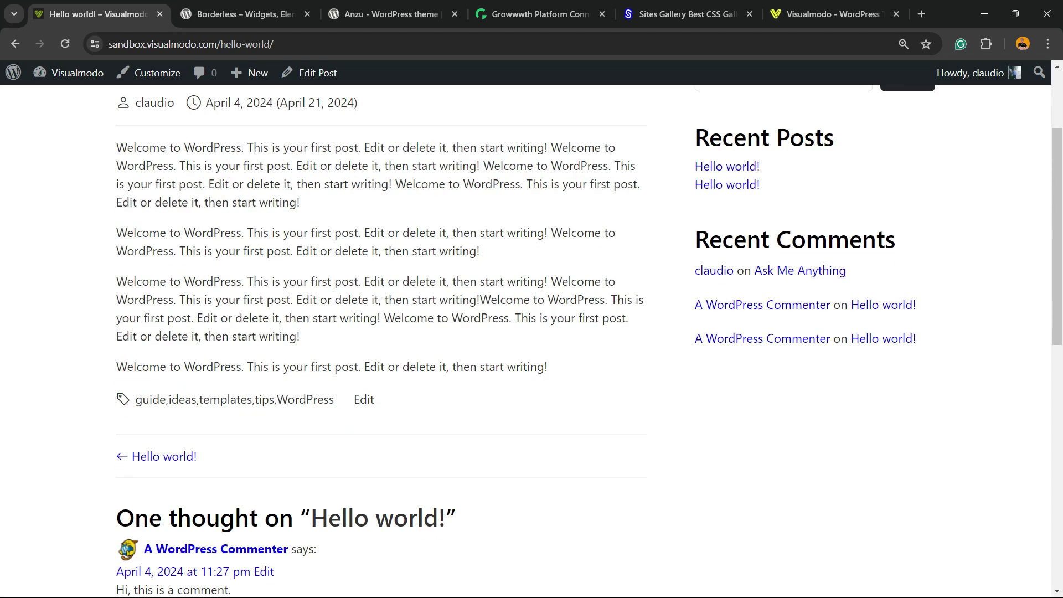
mouse_move(134, 399)
mouse_down()
mouse_move(373, 399)
mouse_move(134, 399)
mouse_up()
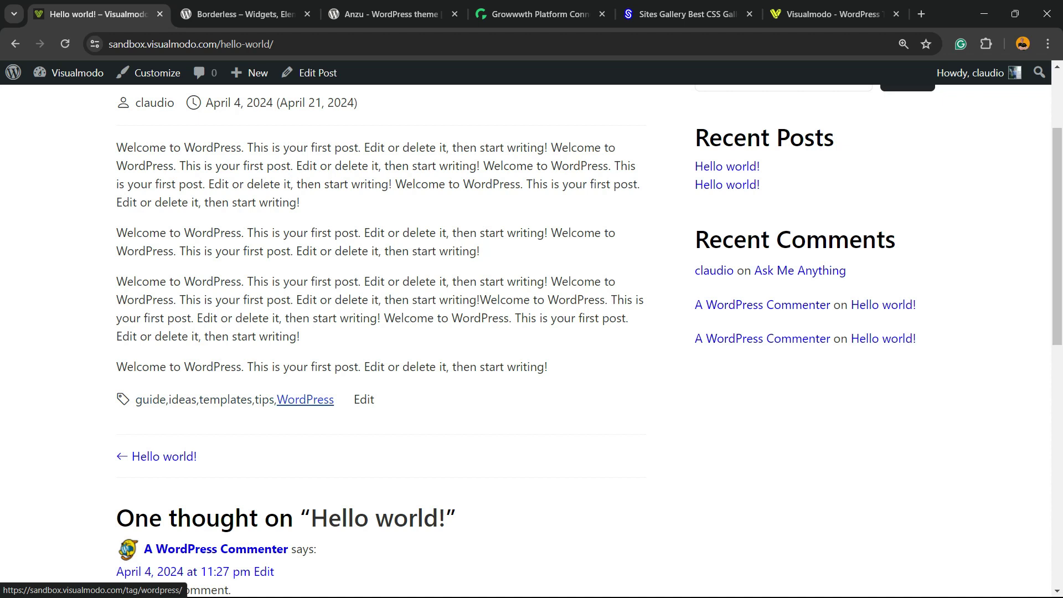
drag(375, 399, 134, 399)
scroll(222, 399, up, 2)
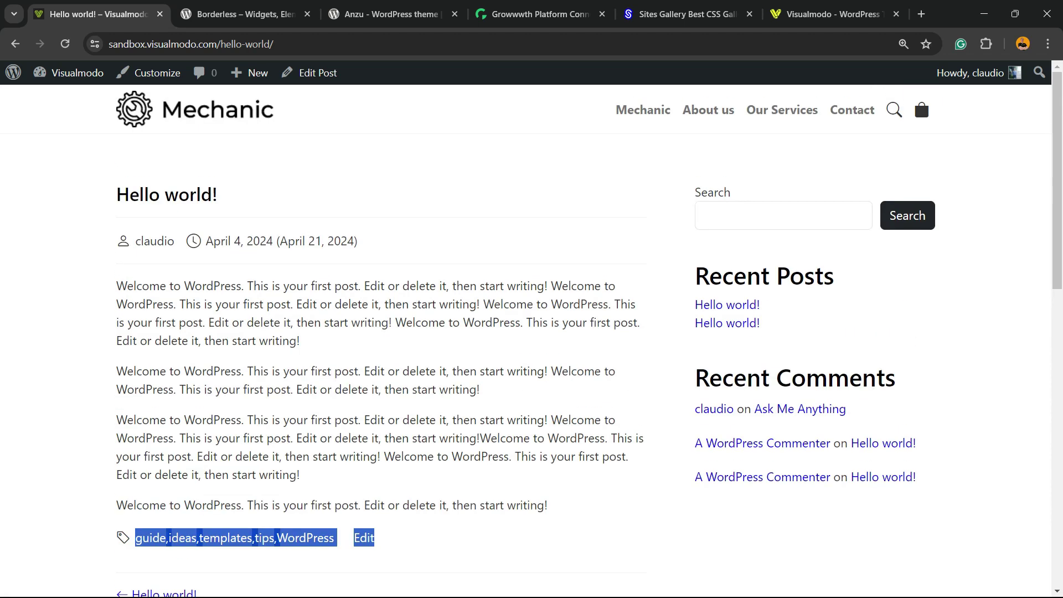
Step: Go to the site's admin posts list and open the "Hello world!" post published 2024/04/04 for editing
mouse_move(78, 73)
click(55, 98)
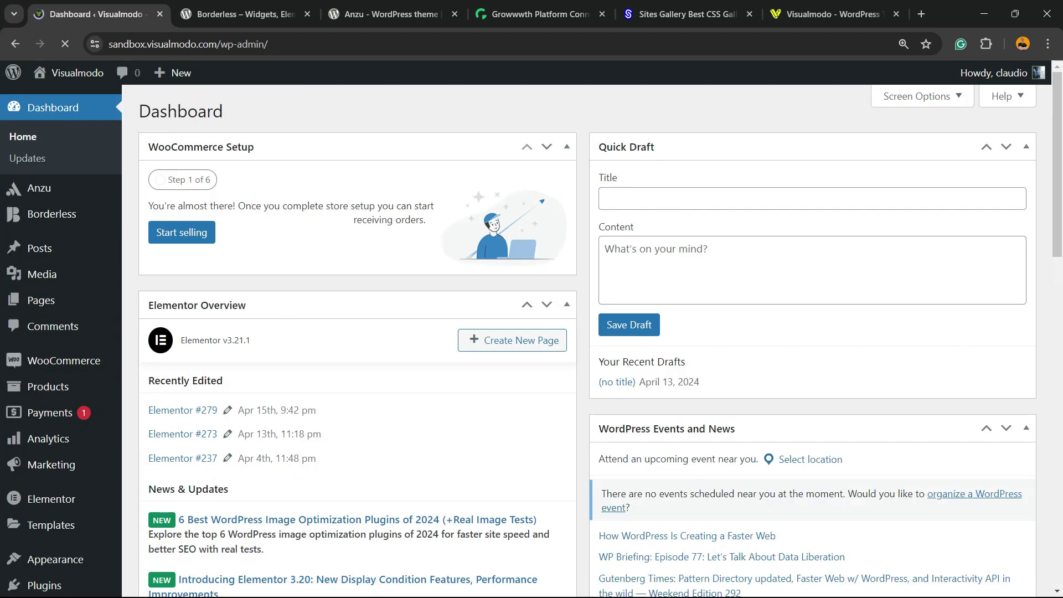
mouse_move(39, 248)
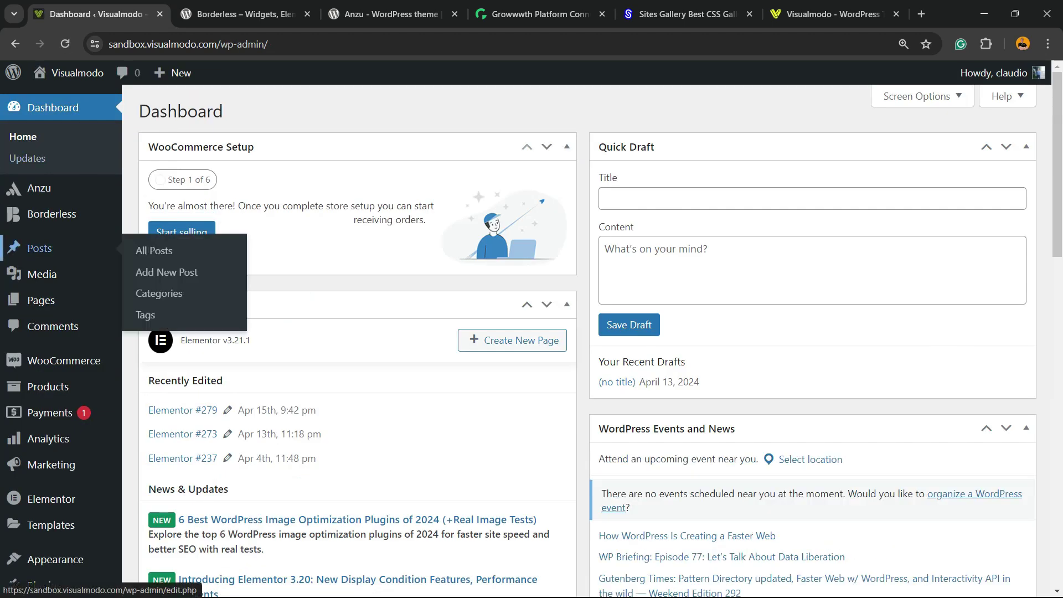
click(40, 248)
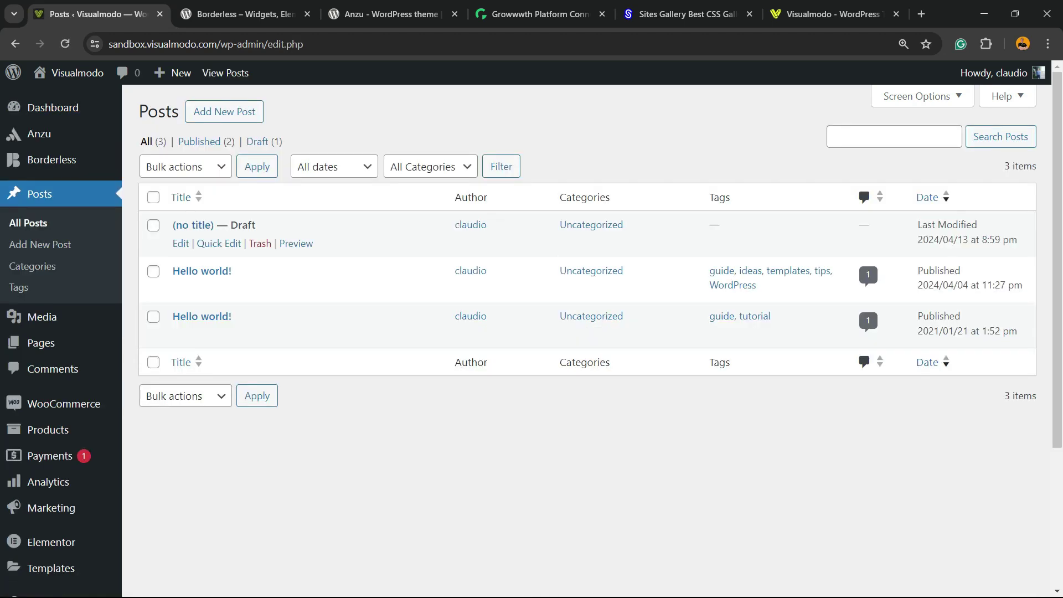
click(201, 270)
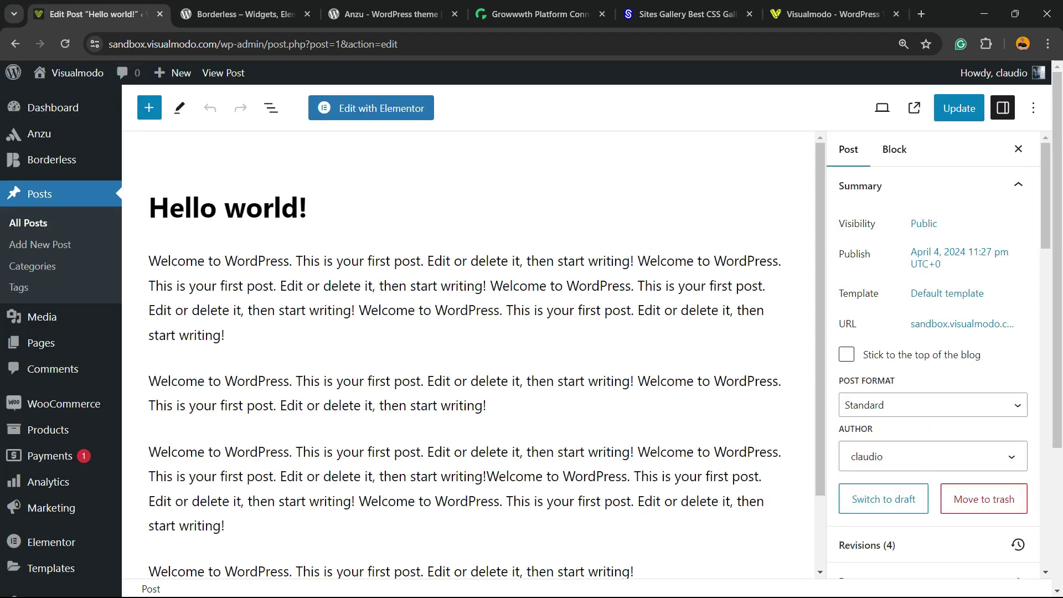
Step: Collapse the post's Categories settings and place the cursor in the field for adding new tags
scroll(933, 265, down, 5)
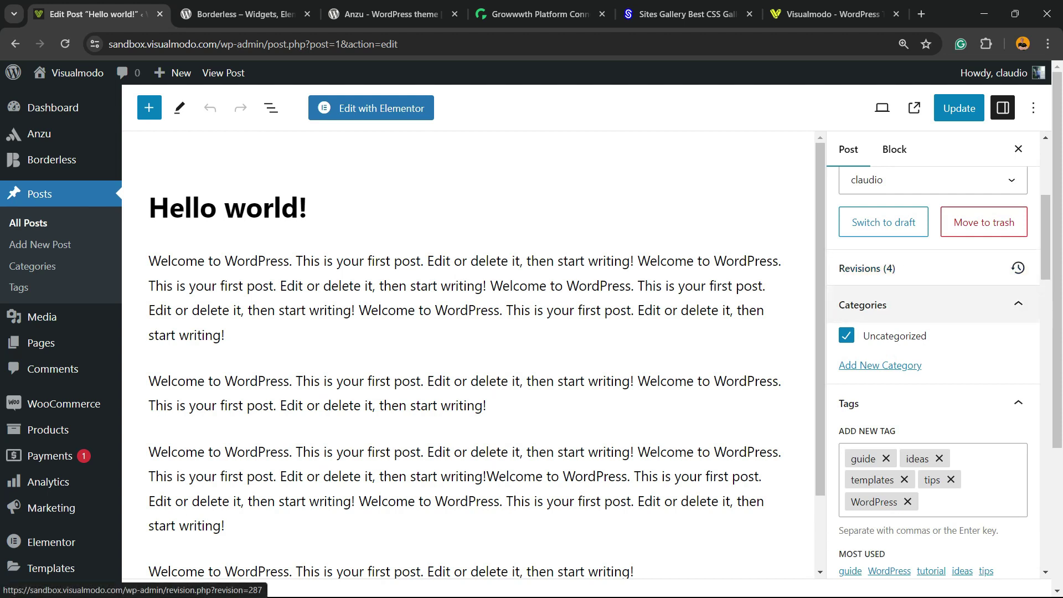
click(862, 304)
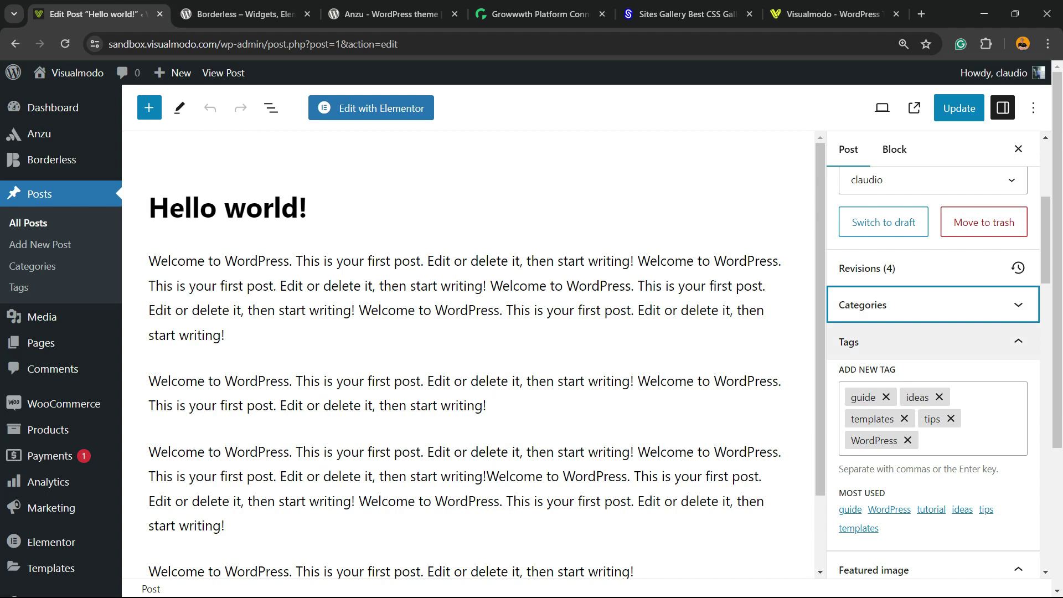
key(Tab)
scroll(933, 360, down, 3)
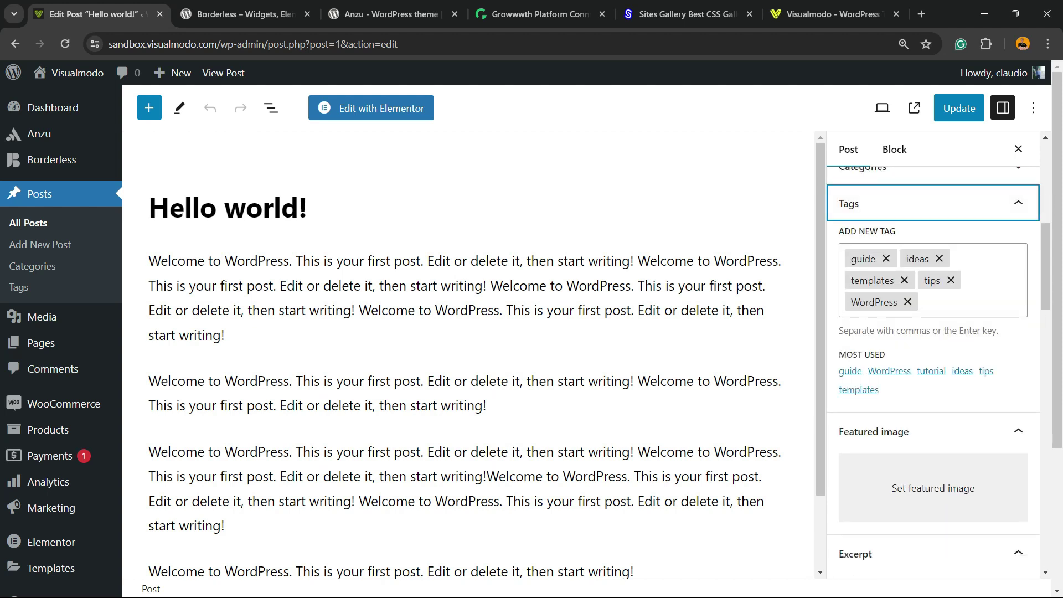
key(Tab)
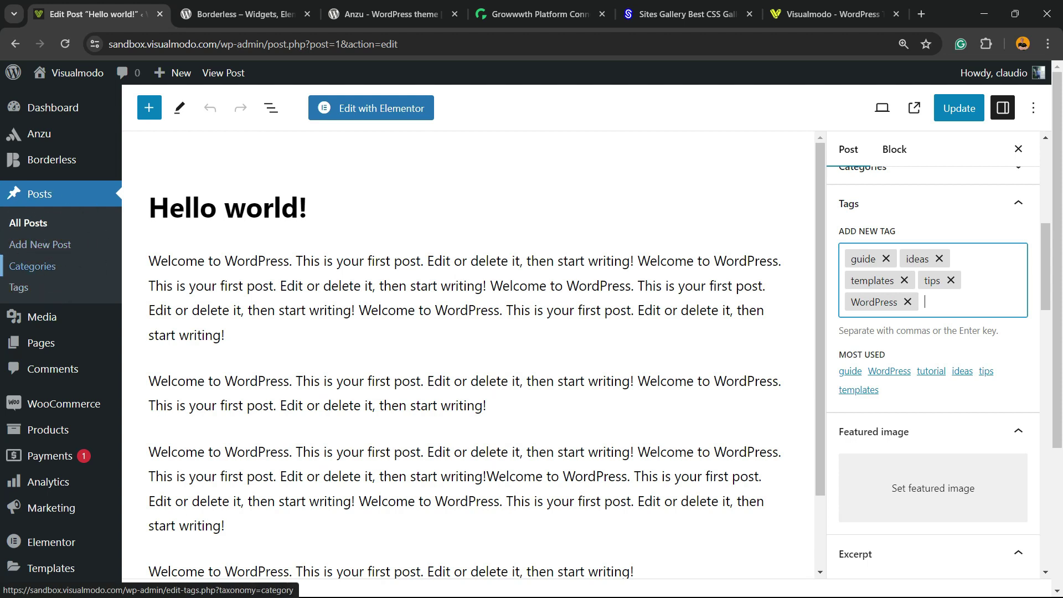
Step: Open the management page for post tags and look over the list of existing tags
middle_click(19, 287)
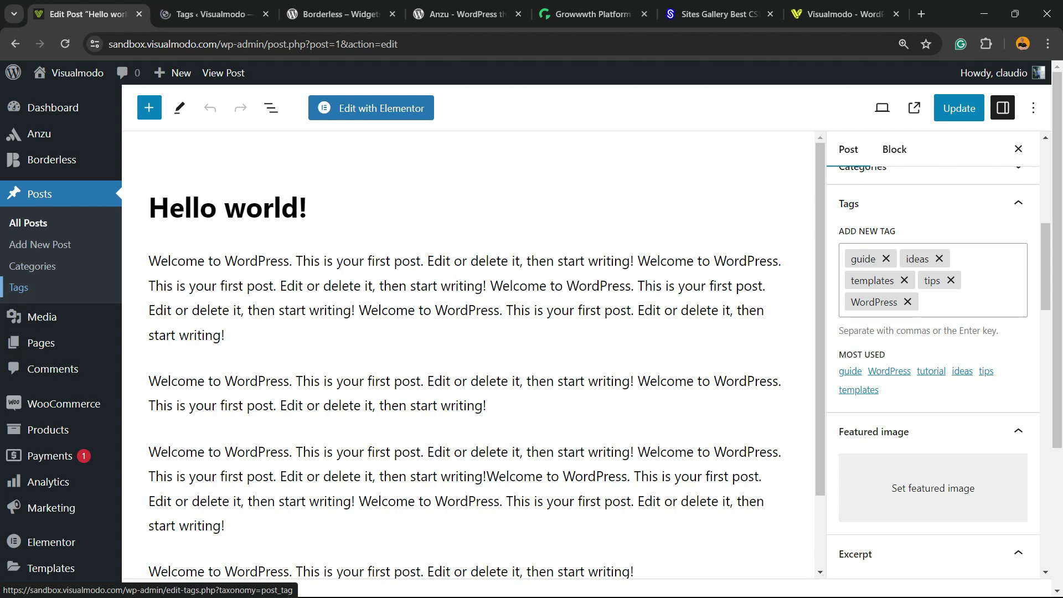
click(18, 287)
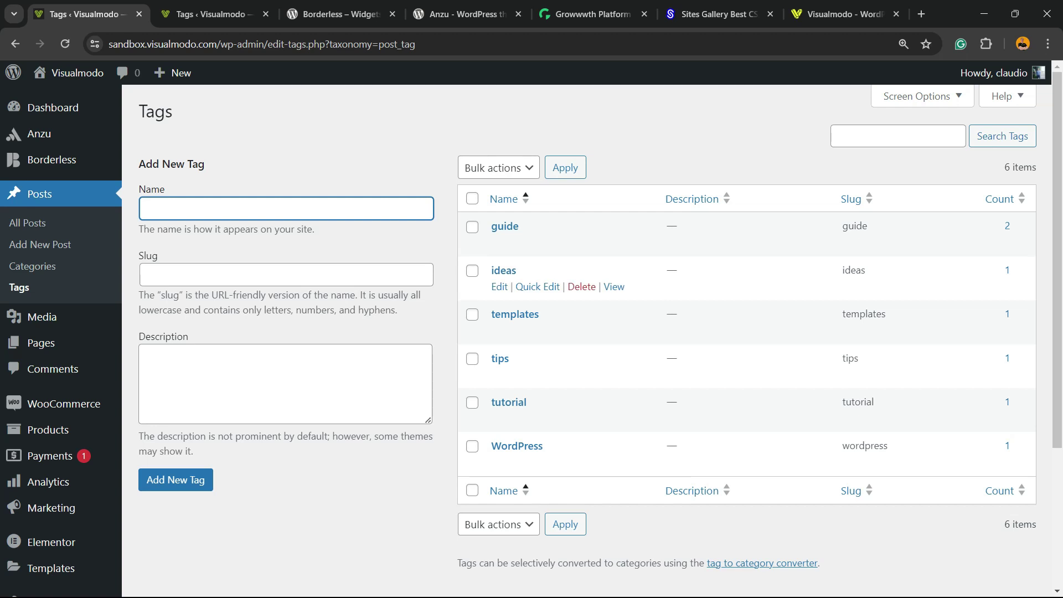
scroll(553, 255, down, 3)
scroll(554, 254, up, 3)
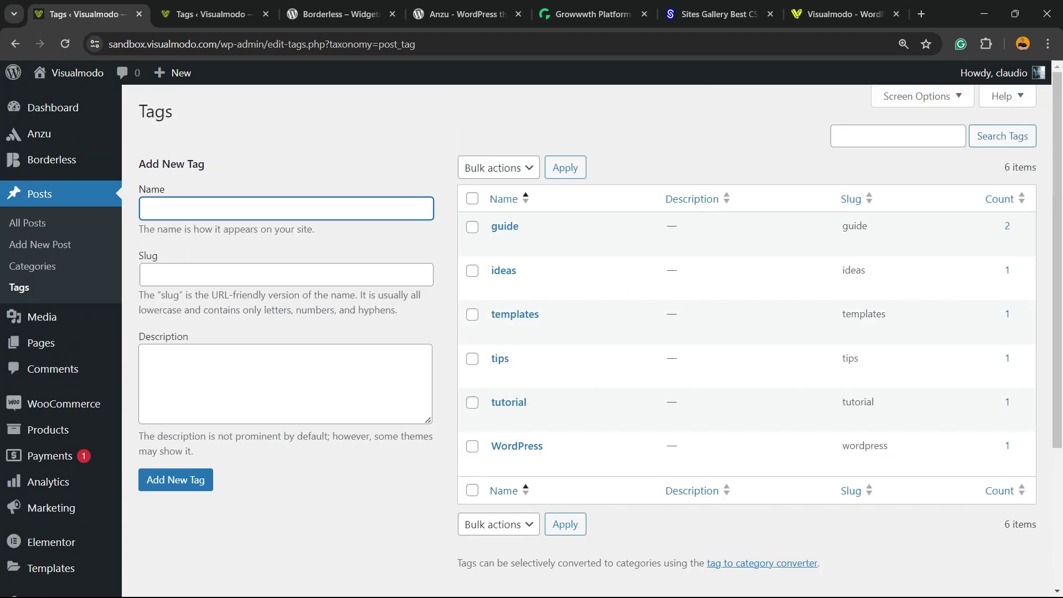
Step: Open the "guide" tag for editing and inspect its description, slug and name fields
click(505, 226)
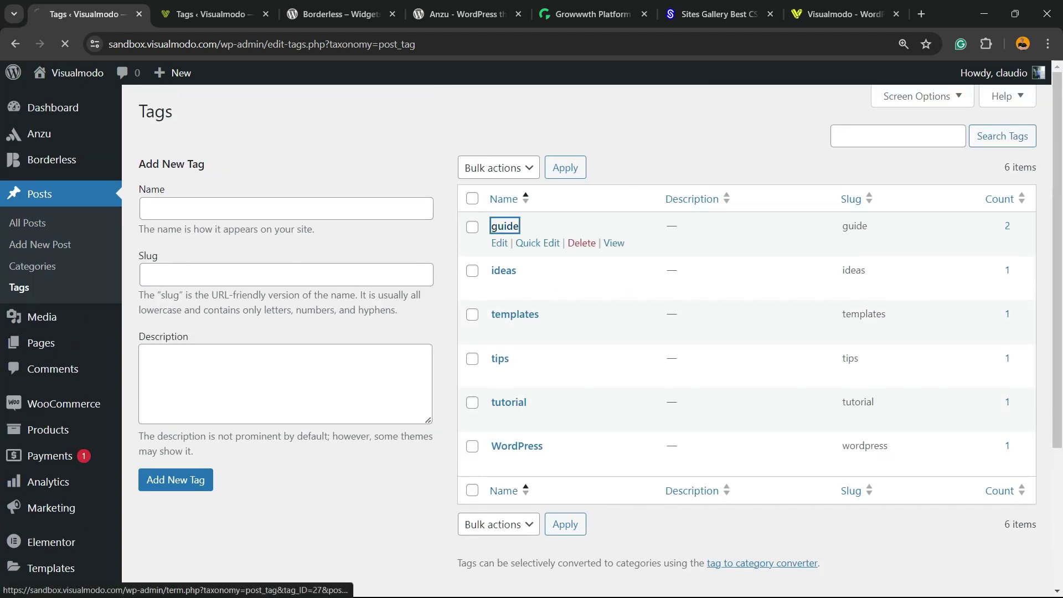
click(311, 297)
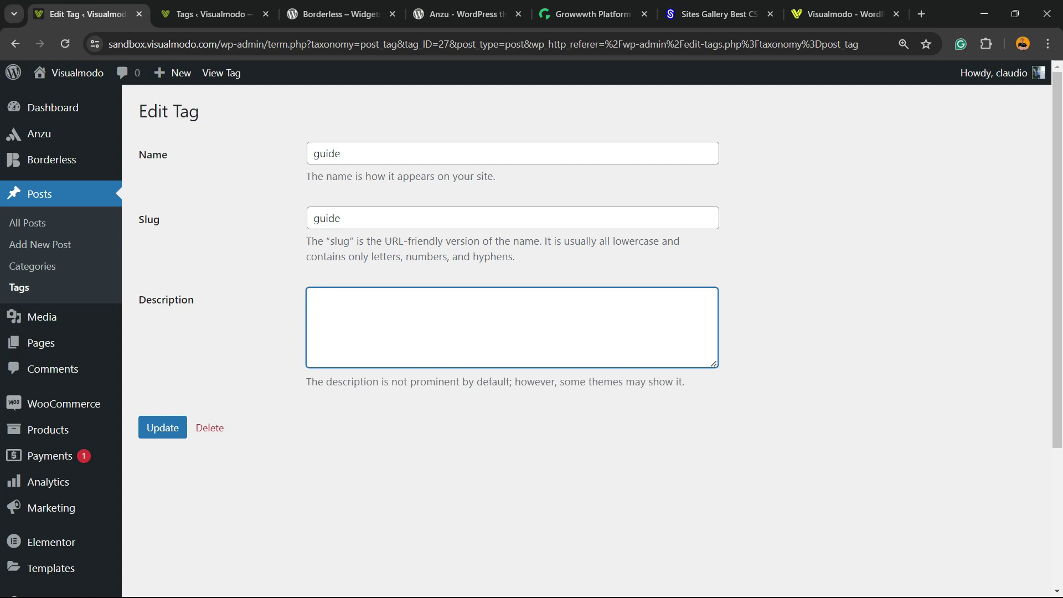
click(340, 219)
click(340, 153)
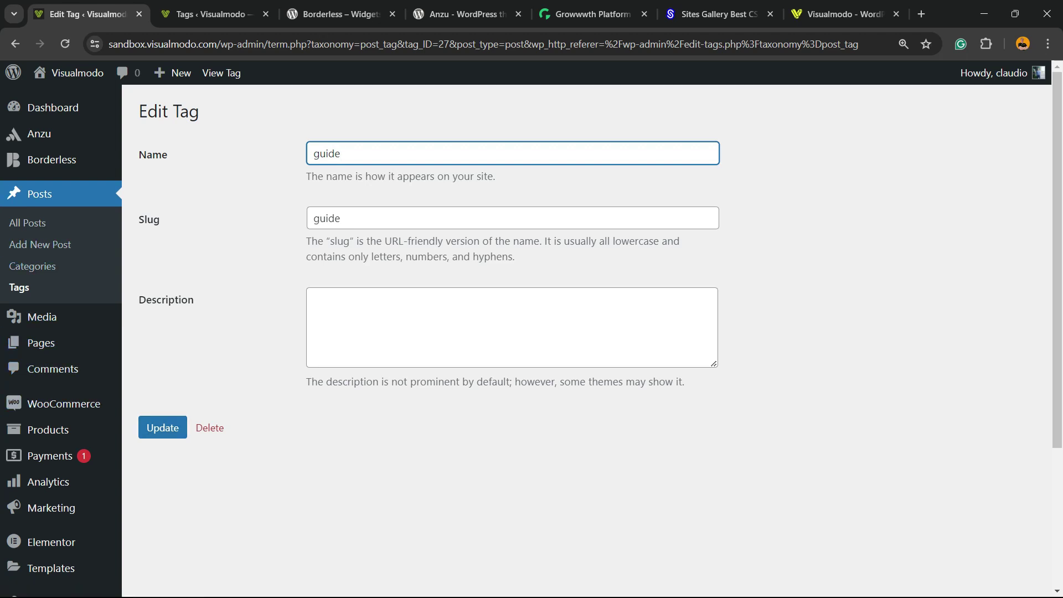
Step: Open the Widgets editor from the site's appearance settings
mouse_move(42, 316)
scroll(50, 221, down, 2)
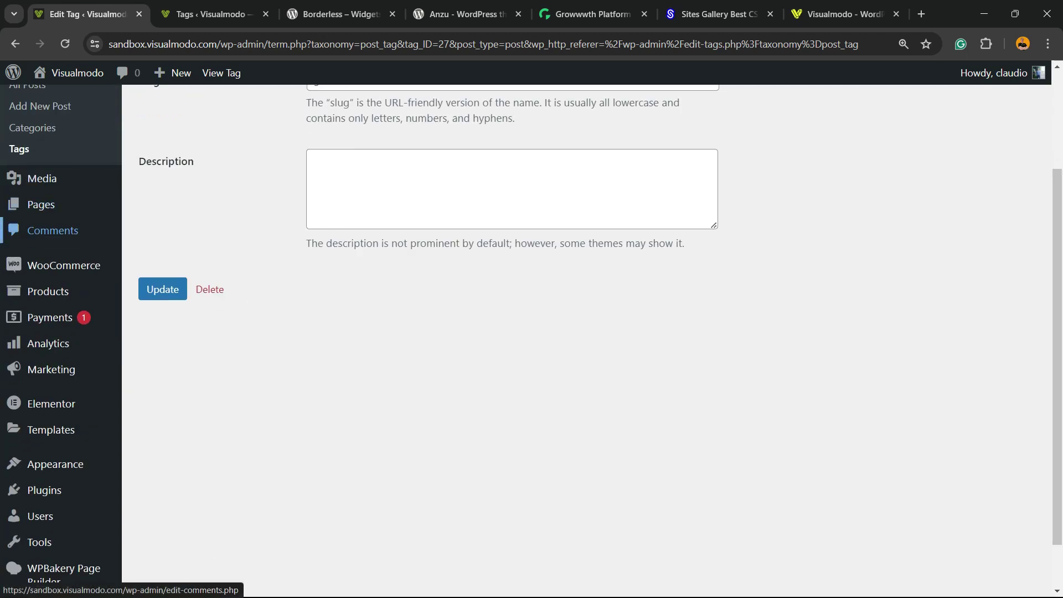
mouse_move(55, 464)
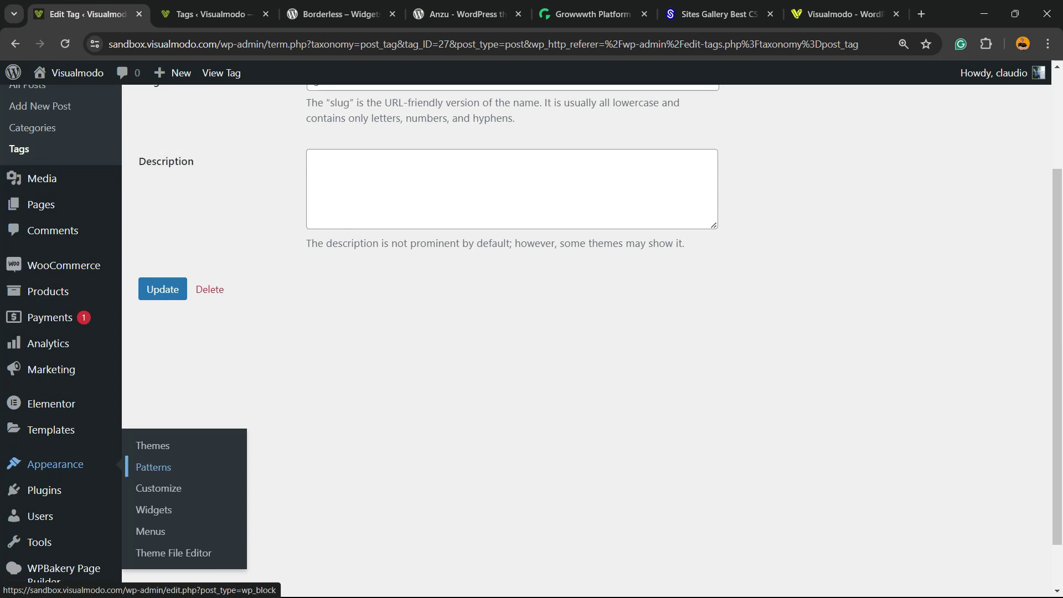
click(155, 508)
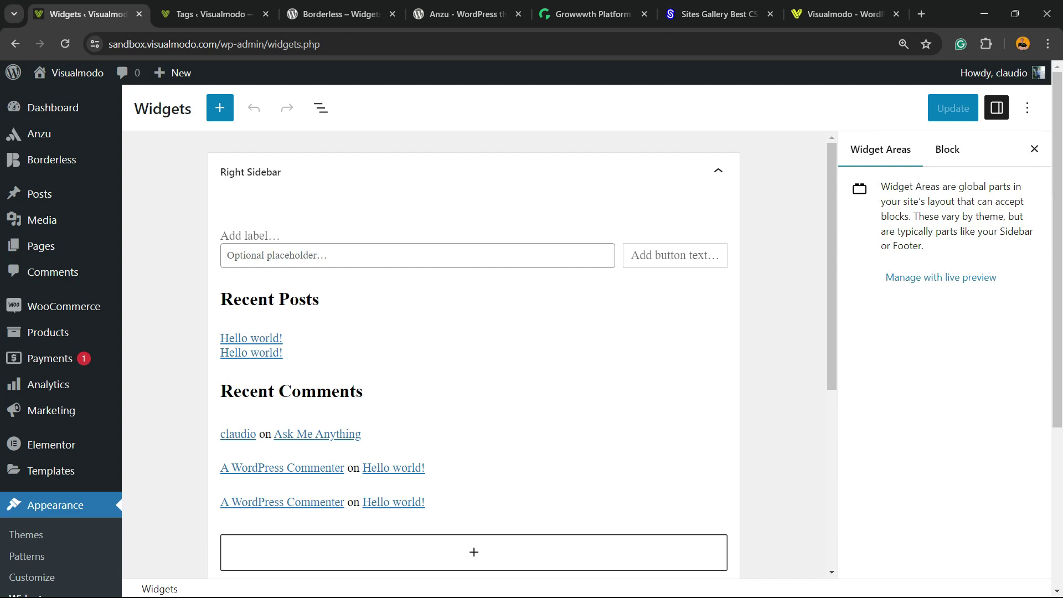
Step: Search the blocks for "tags" and add a Tag Cloud block at the end of the Right Sidebar widget area
scroll(473, 354, down, 3)
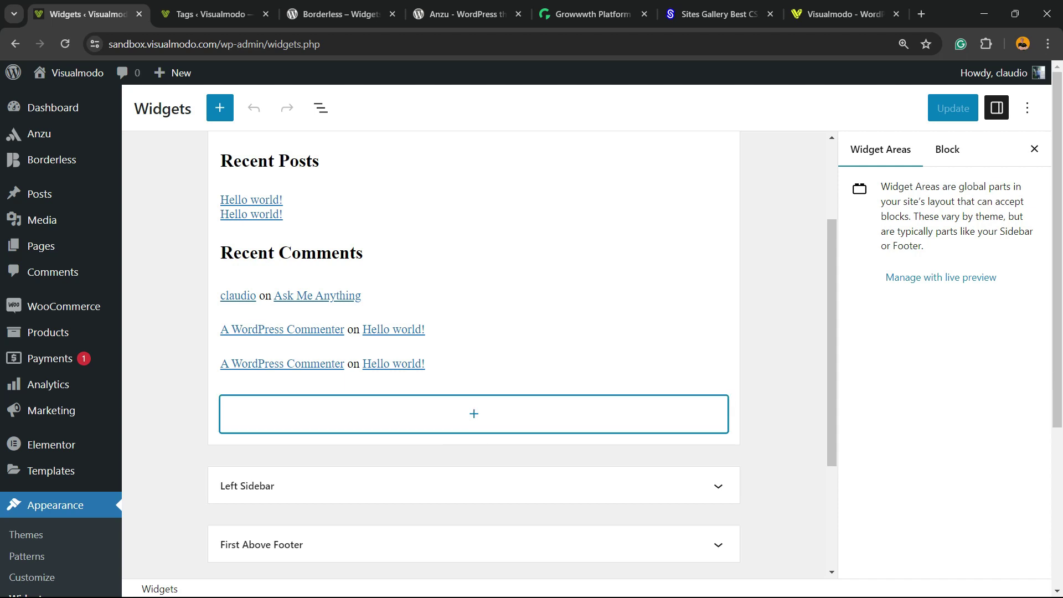
click(474, 413)
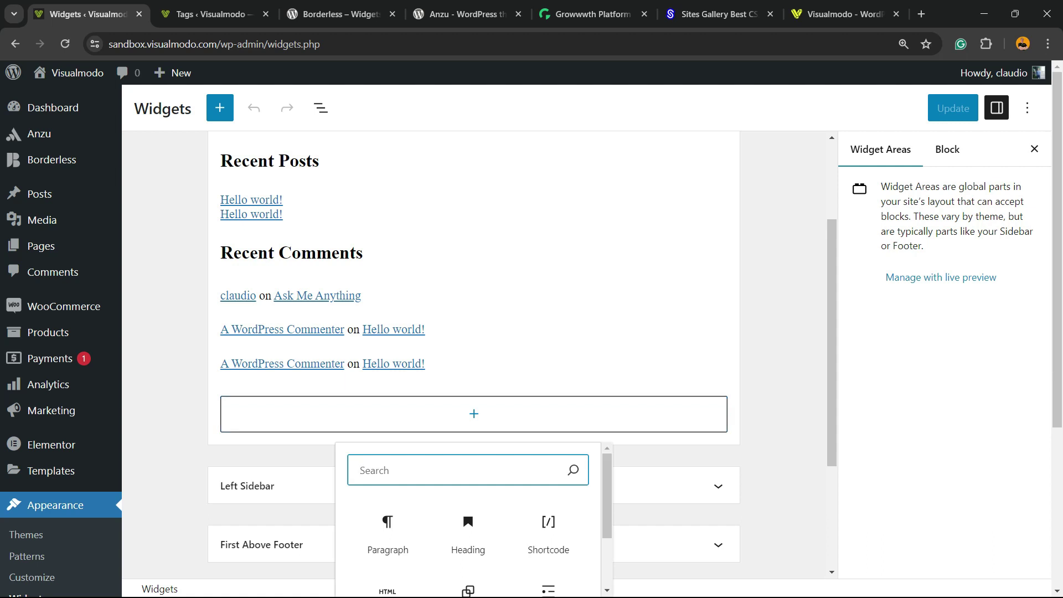
text(tags)
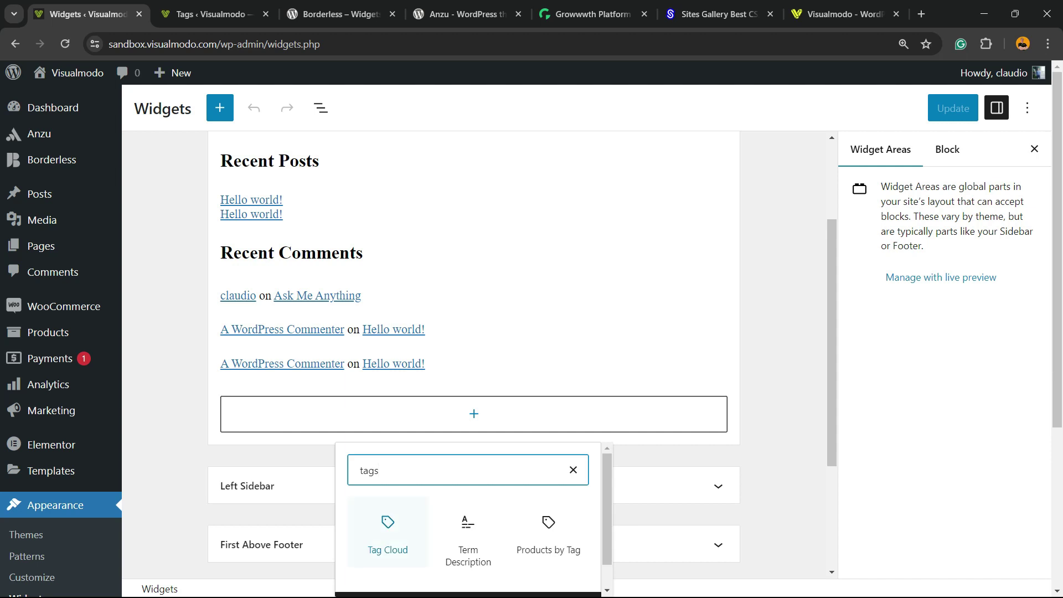
click(388, 526)
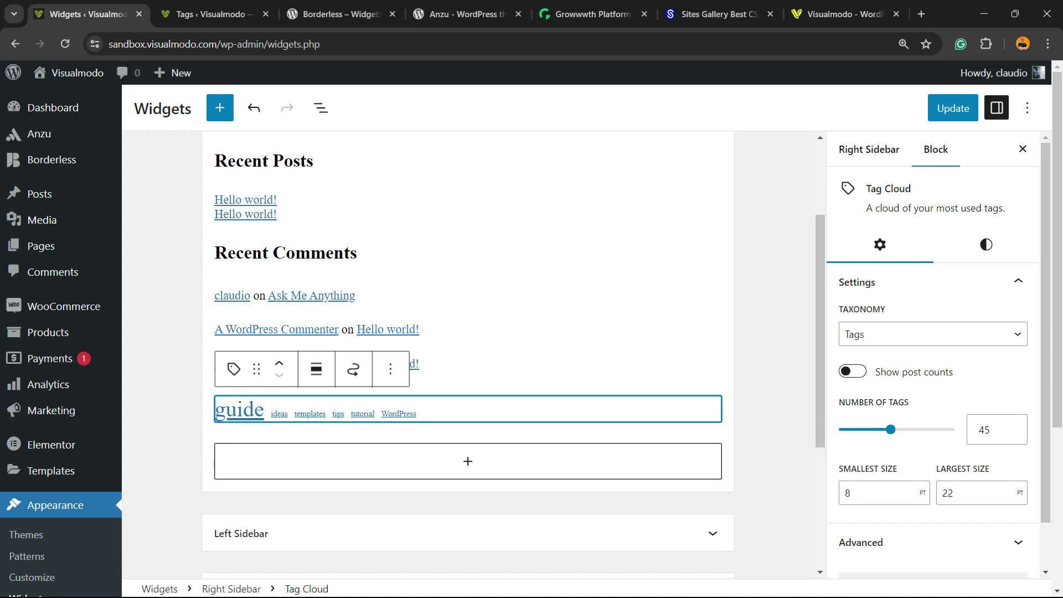
Step: Check the Tag Cloud block's taxonomy options, keeping Tags, and set the block's style to Outline
key(ctrl+plus)
click(918, 371)
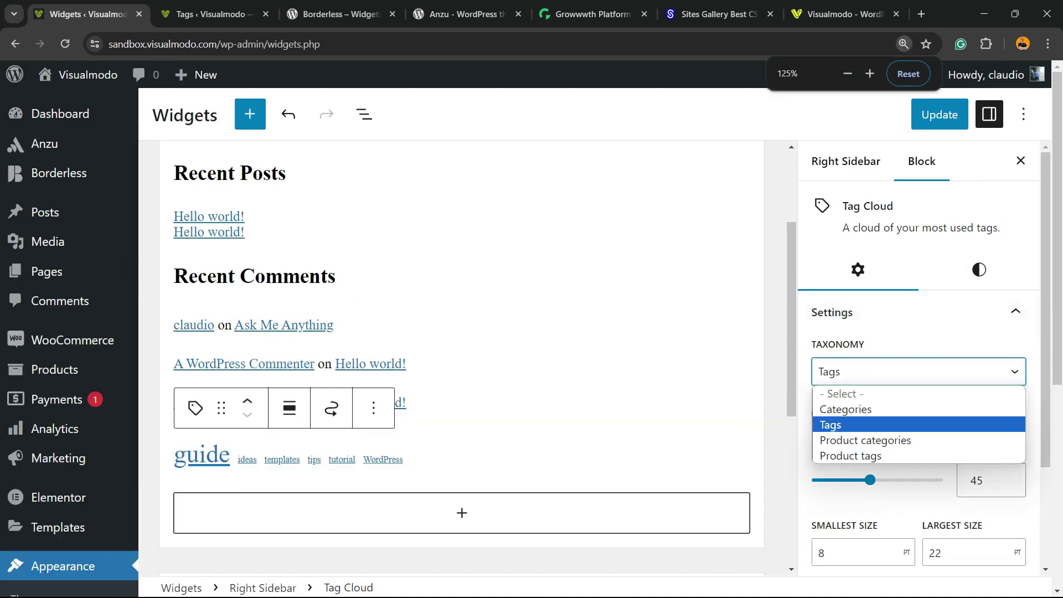
key(Escape)
click(979, 269)
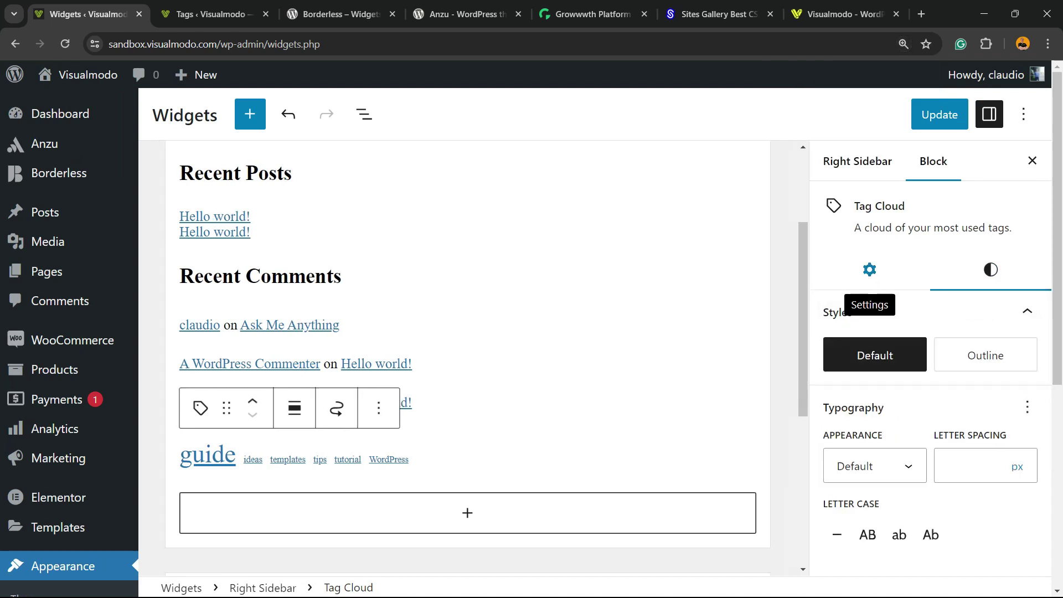
click(985, 356)
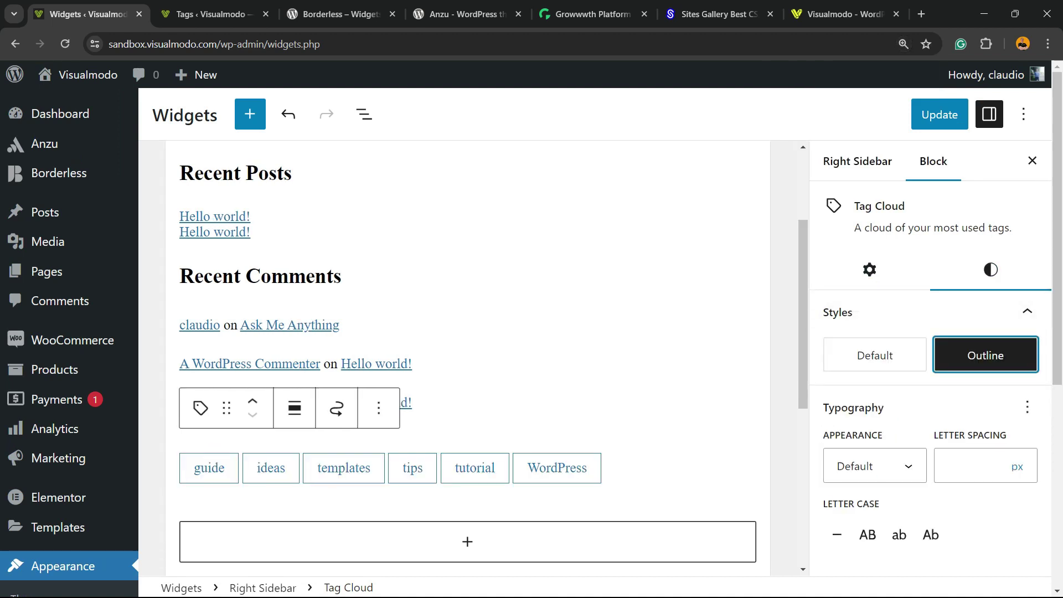
Step: Keep the Tag Cloud block's Outline style, set its text to Bold and uppercase, and save the widgets
click(875, 356)
click(985, 355)
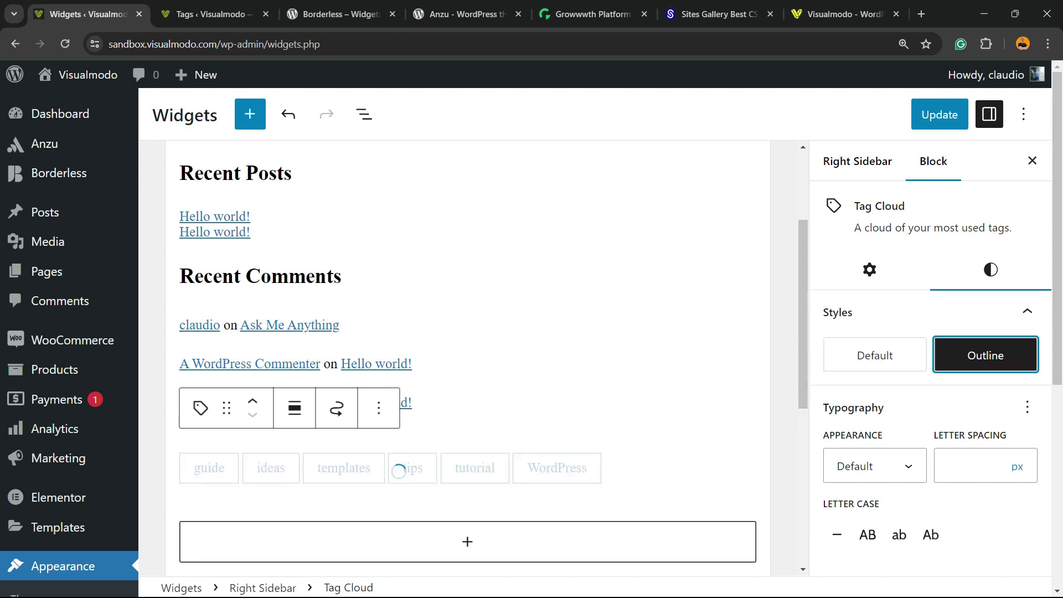
click(874, 466)
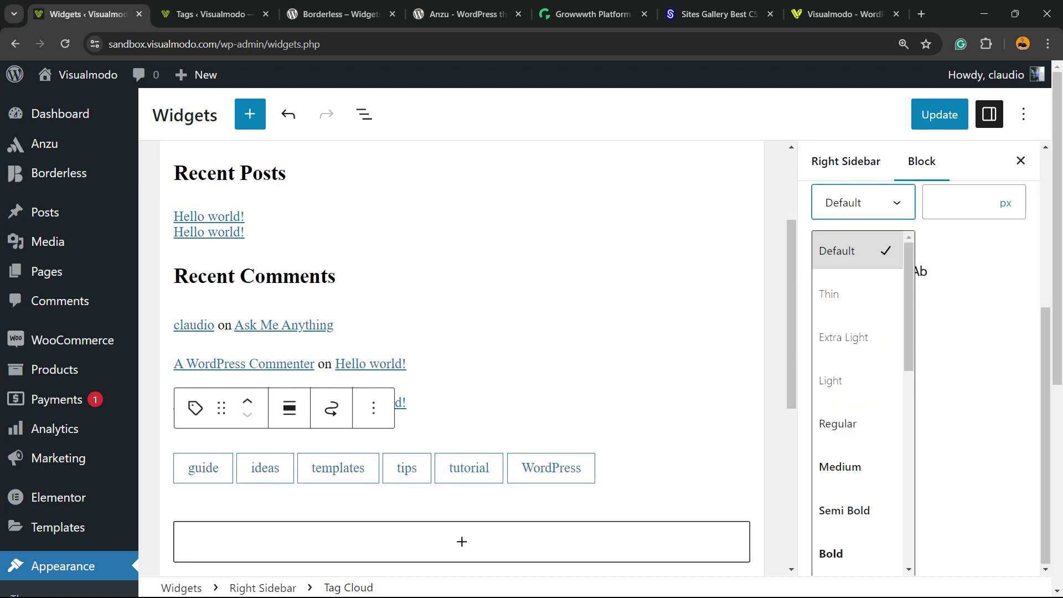
key(Down)
key(Down)
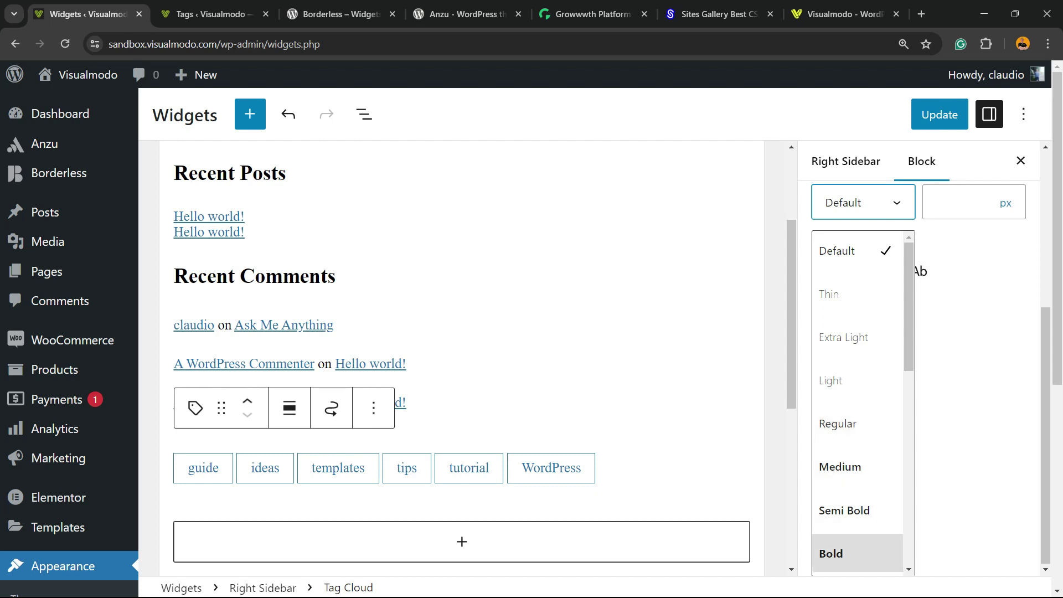
key(Return)
scroll(867, 534, down, 2)
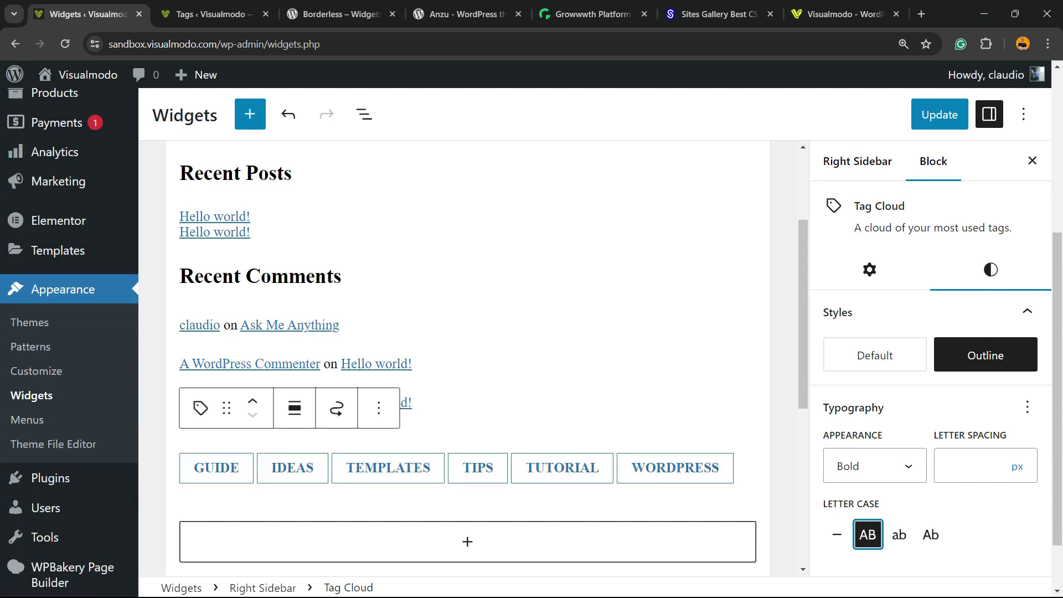
click(940, 114)
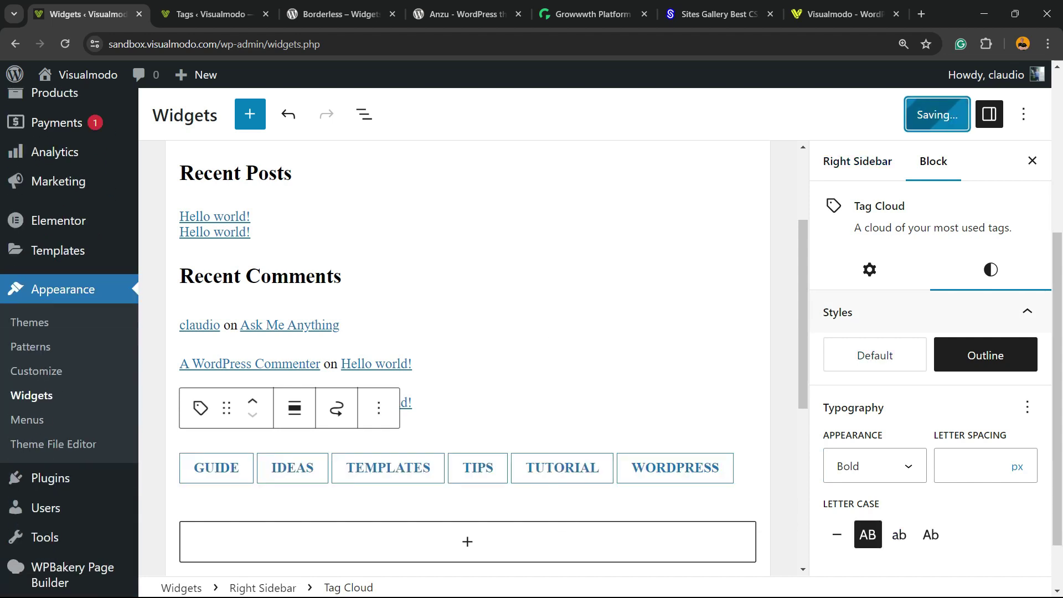
Step: Try showing post counts in the Tag Cloud block and undo the change
click(869, 270)
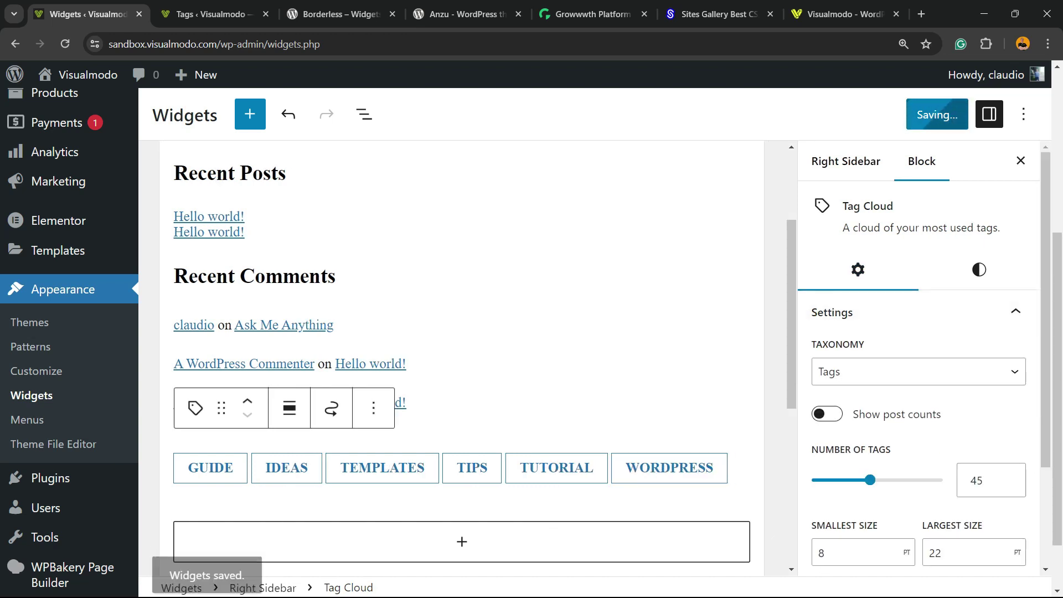
click(827, 413)
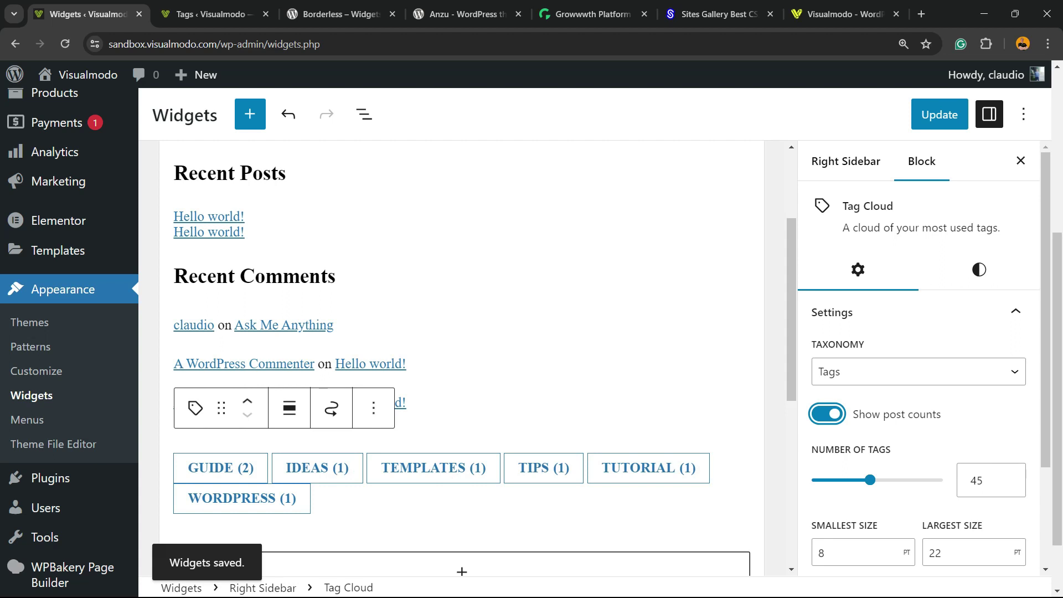
scroll(918, 376, down, 3)
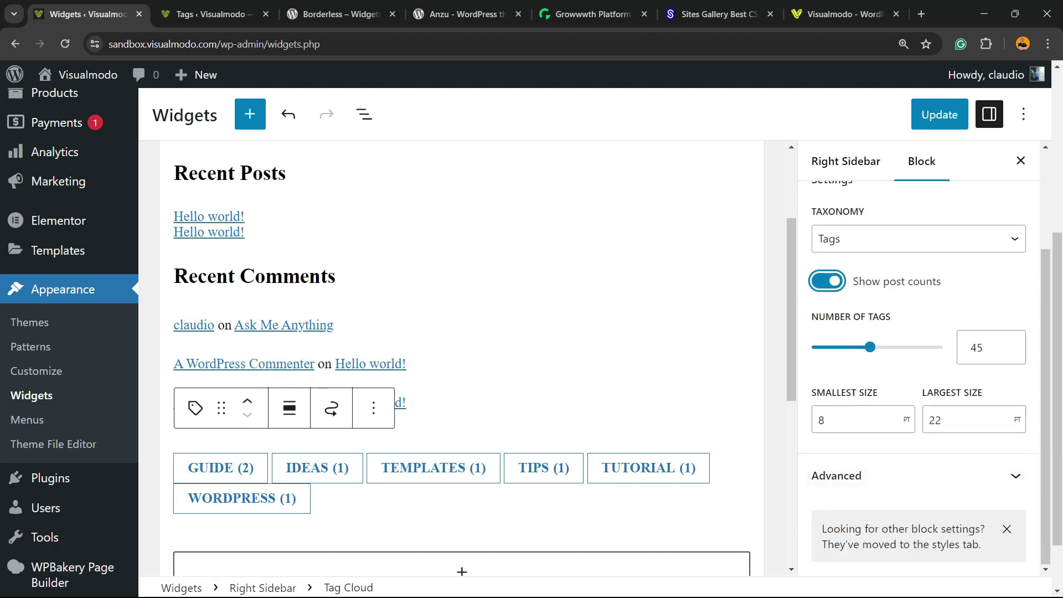
scroll(69, 332, down, 2)
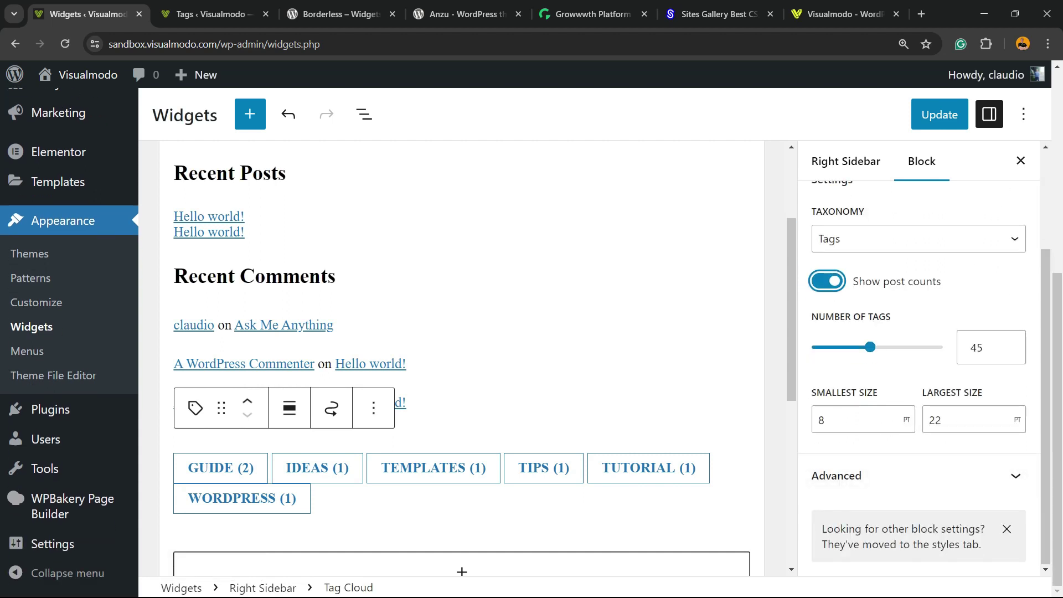
key(ctrl+z)
scroll(462, 357, up, 5)
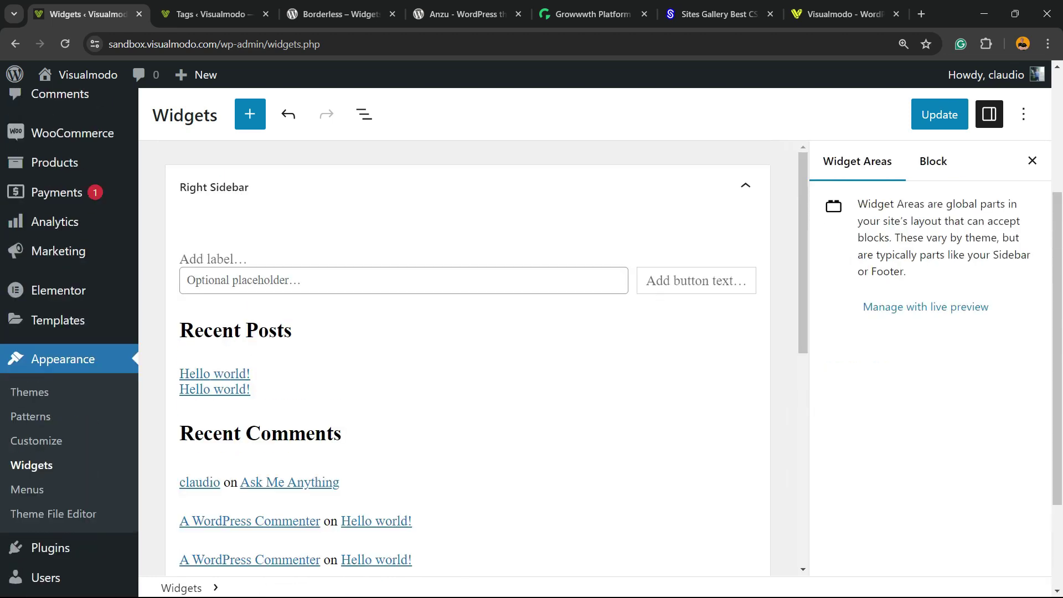
scroll(467, 377, down, 4)
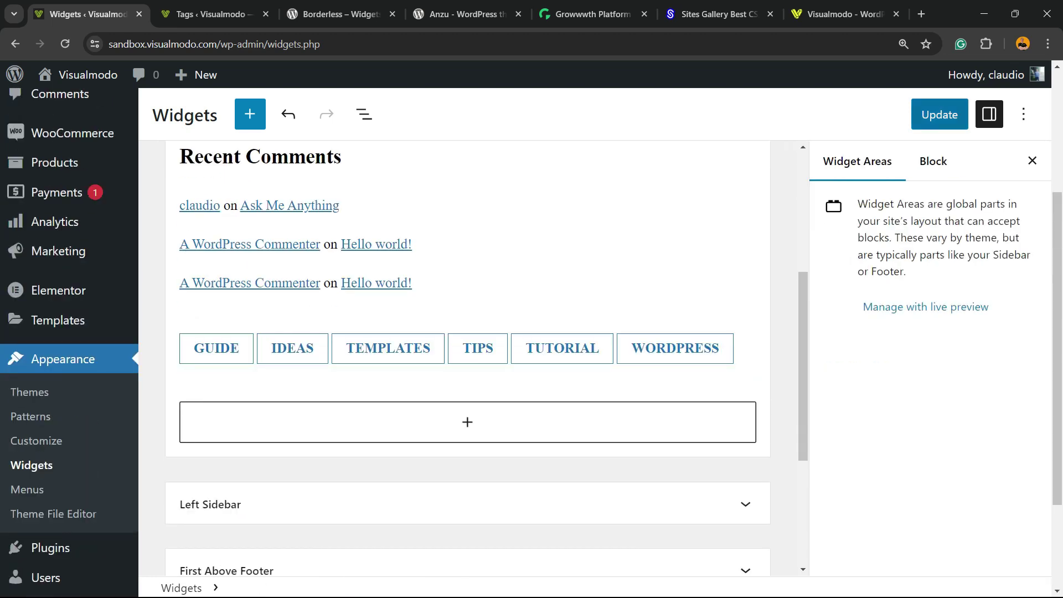
Step: Save the widgets and view the newer published "Hello world!" post to check the tag cloud in its sidebar
click(939, 115)
click(210, 14)
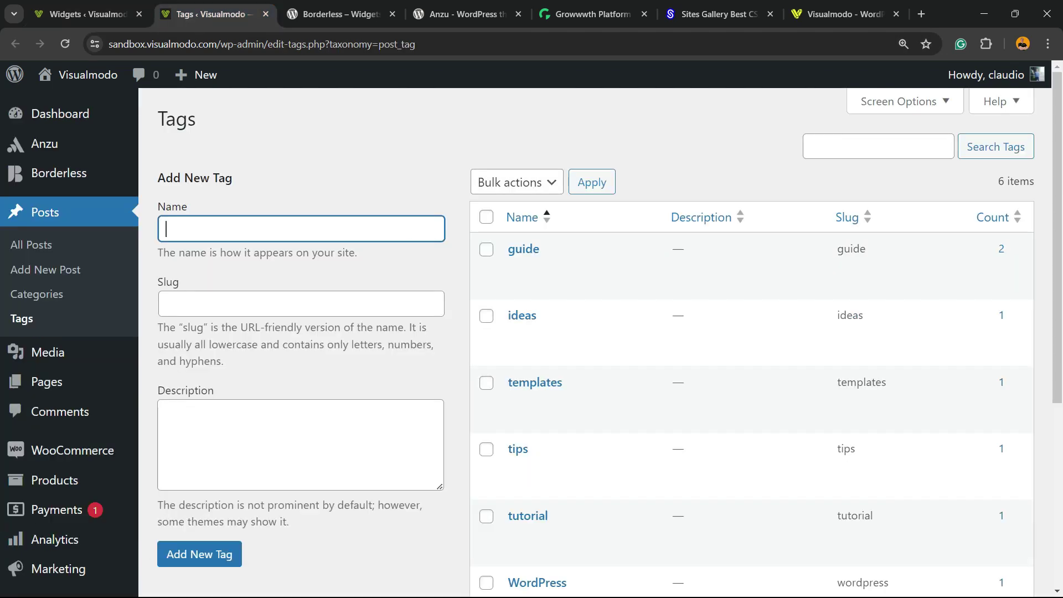
click(58, 173)
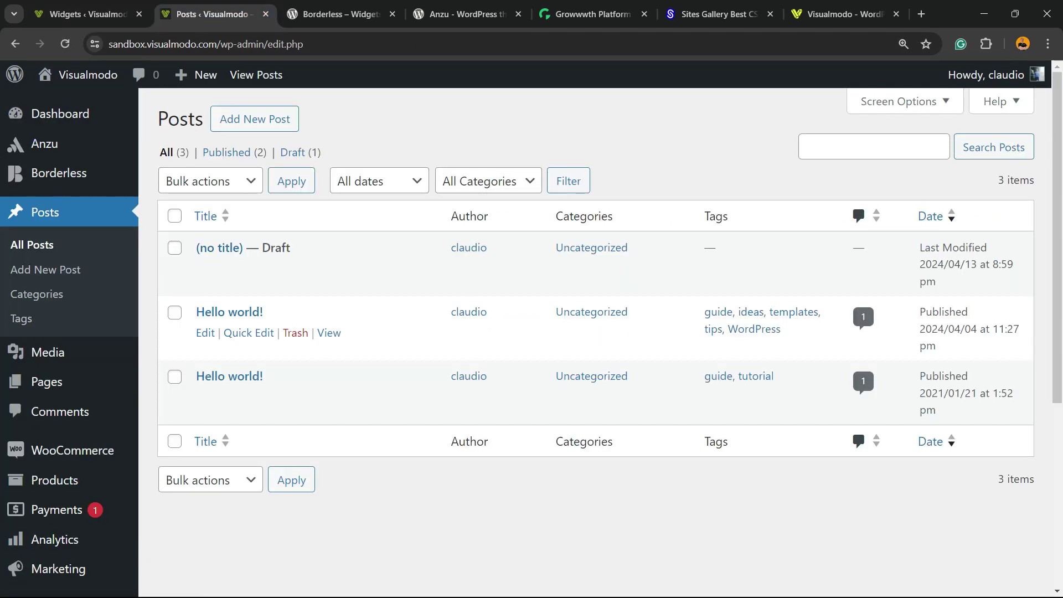
click(329, 332)
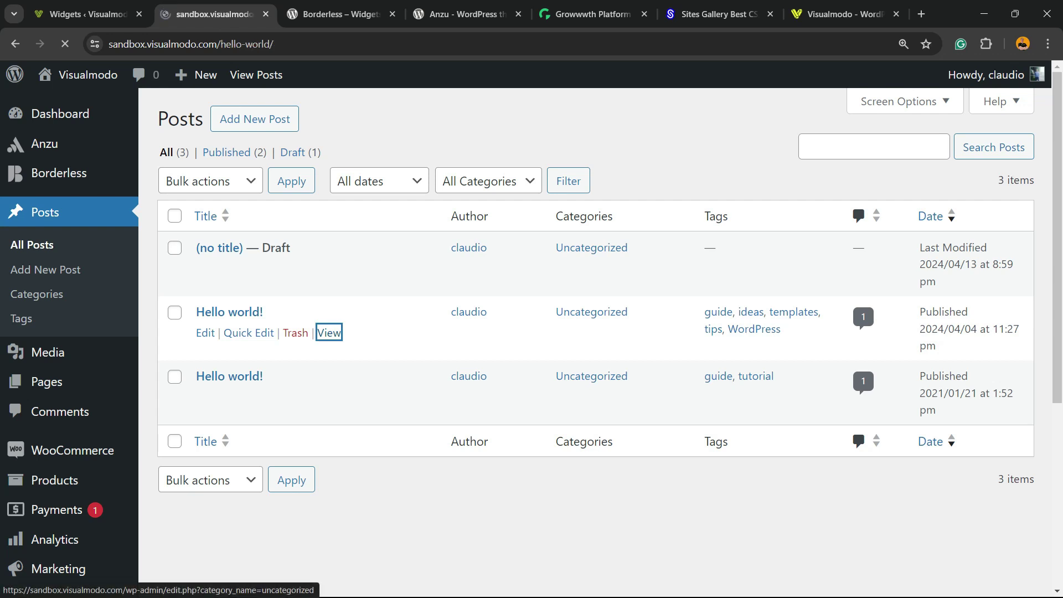
scroll(972, 101, down, 5)
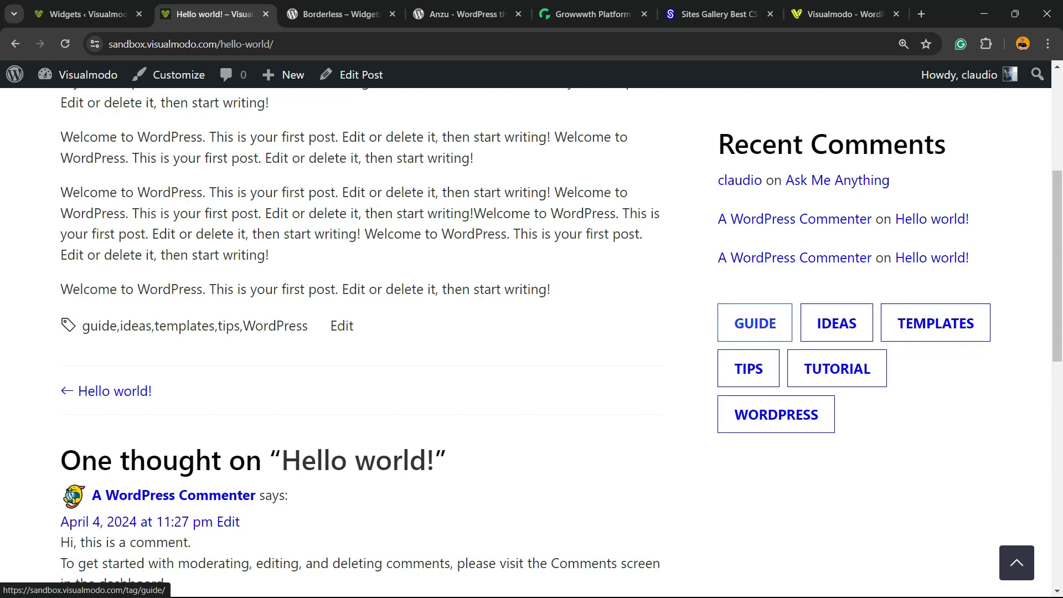
Step: Return to the Widgets editor and set the Tag Cloud block's style to Default
click(88, 13)
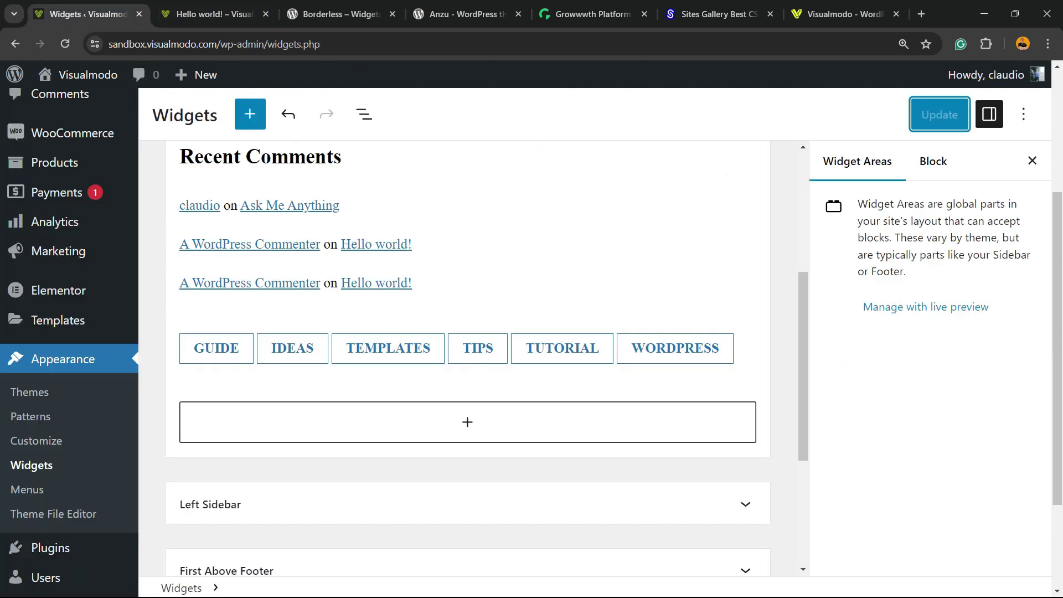
click(467, 349)
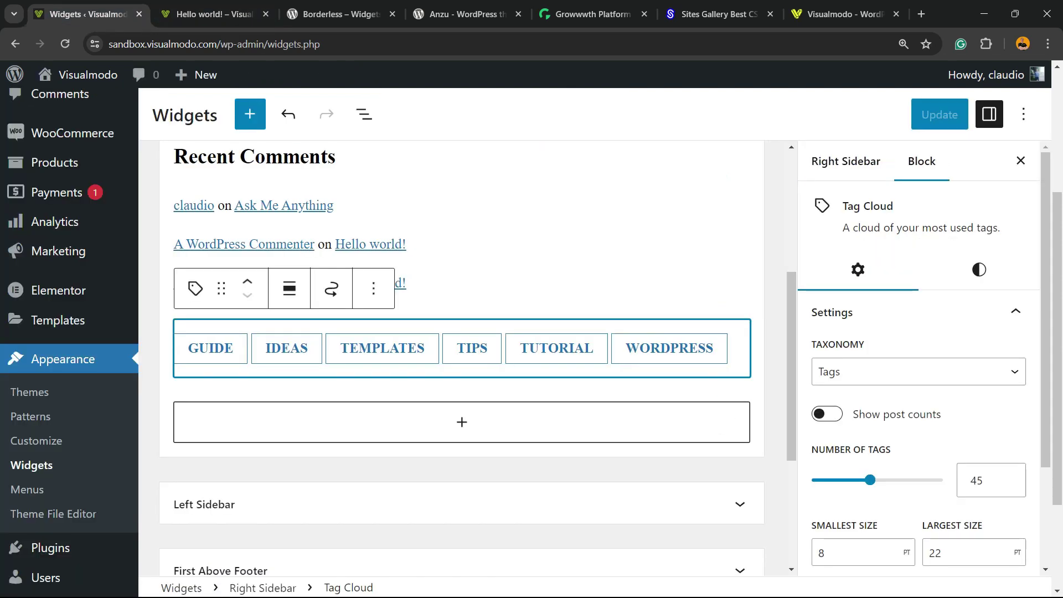
click(978, 270)
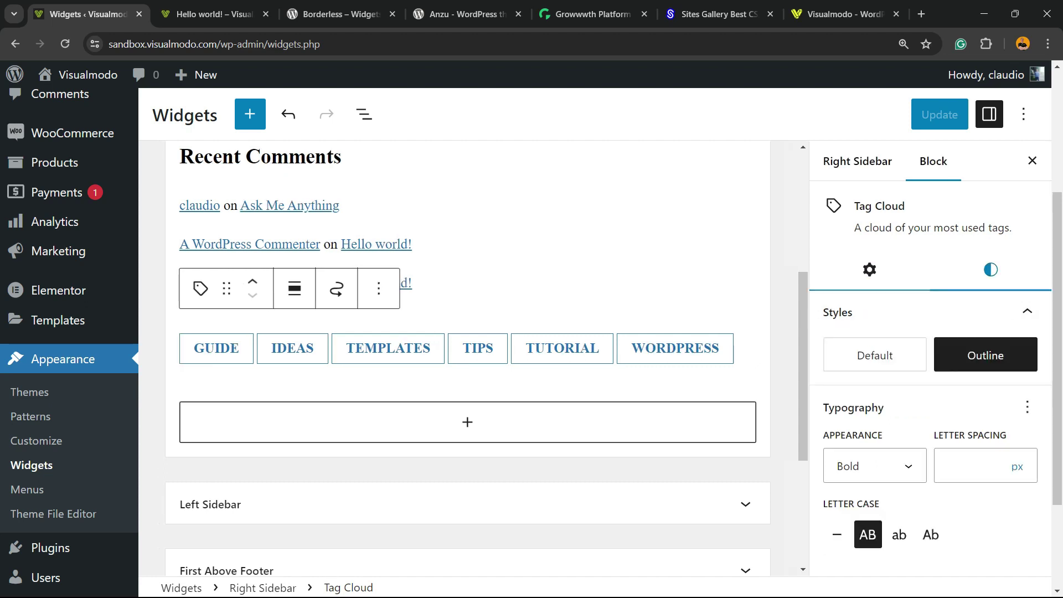
click(874, 354)
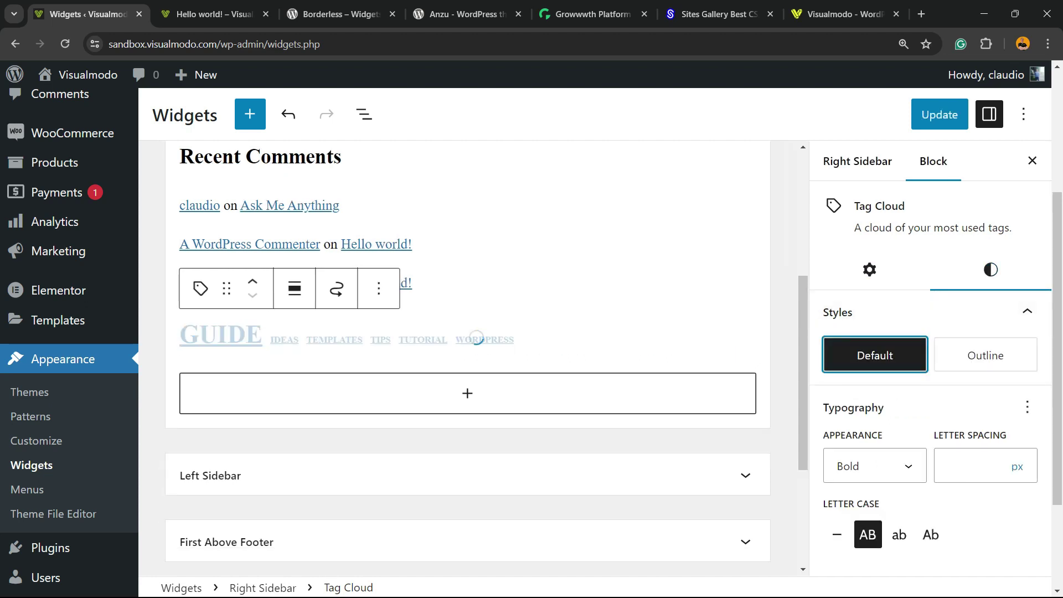
Step: Add a Heading block reading "Tags Cloud" directly above the Tag Cloud block in the Right Sidebar area
click(467, 393)
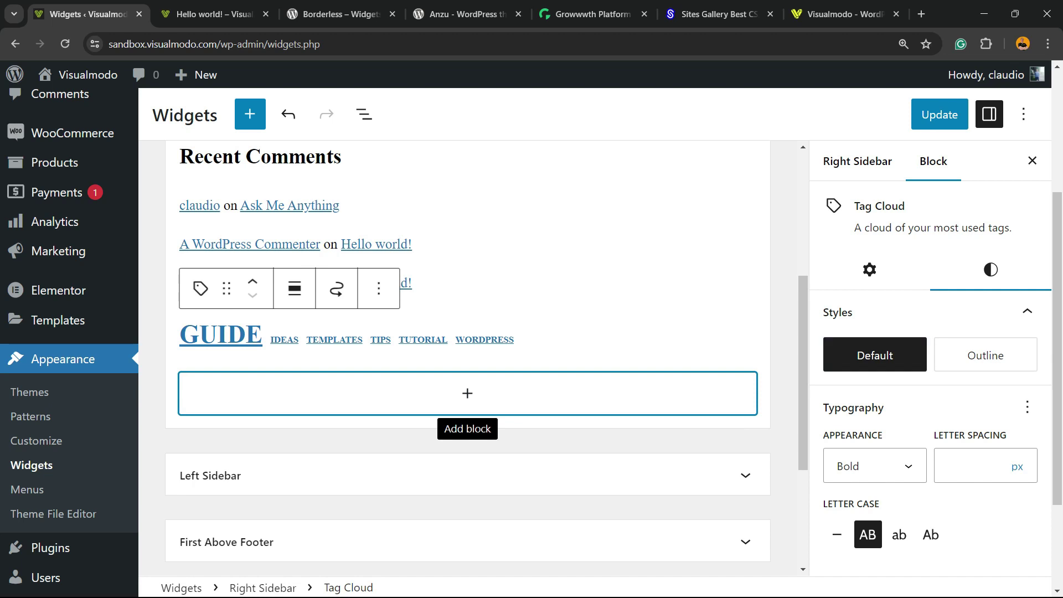
click(467, 393)
click(260, 156)
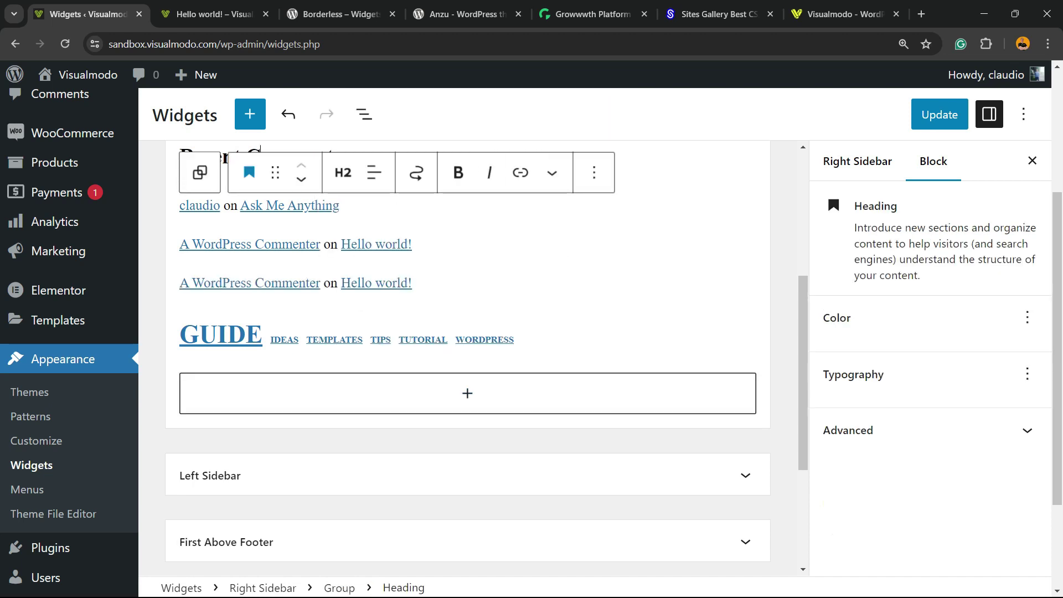
scroll(467, 358, up, 2)
triple_click(300, 295)
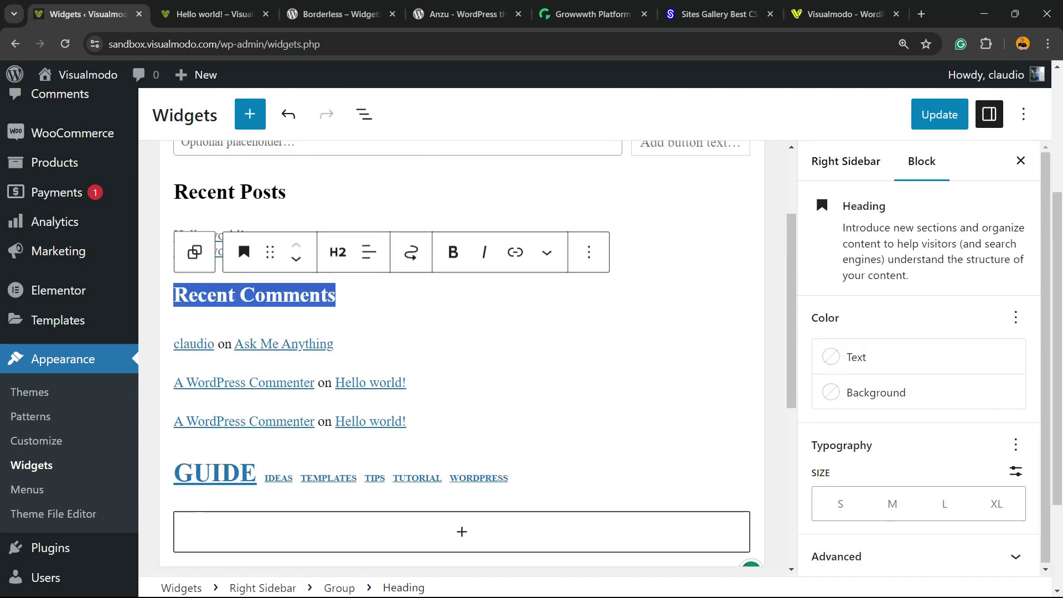
double_click(287, 294)
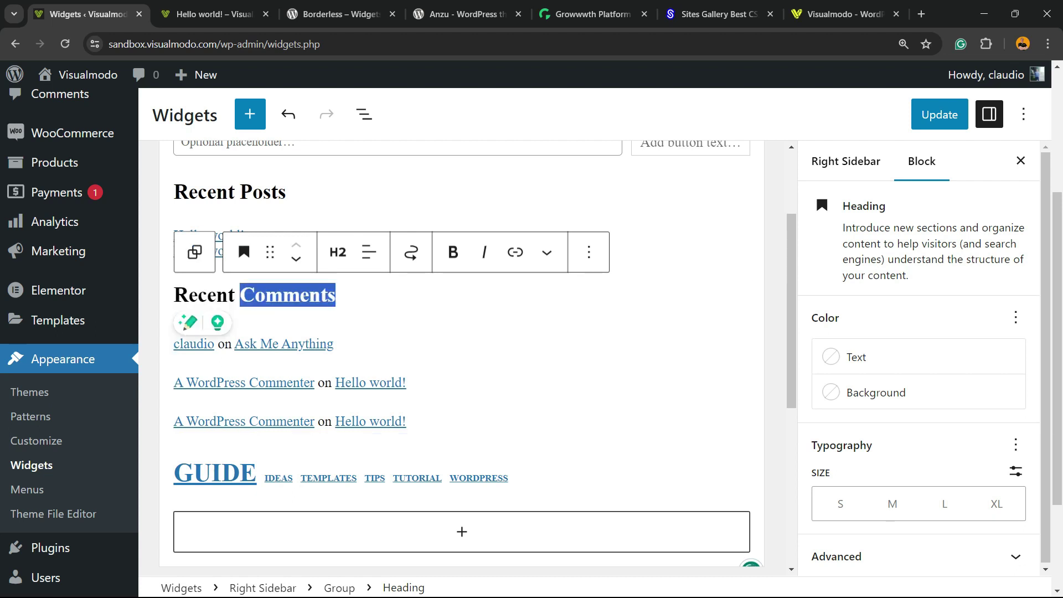
scroll(462, 393, down, 3)
click(461, 393)
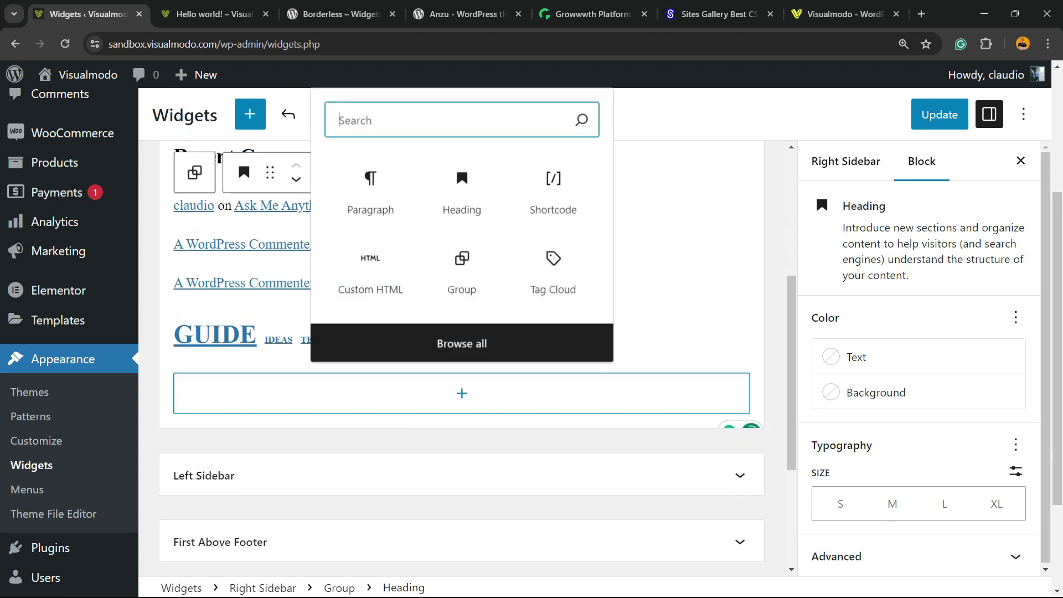
click(461, 191)
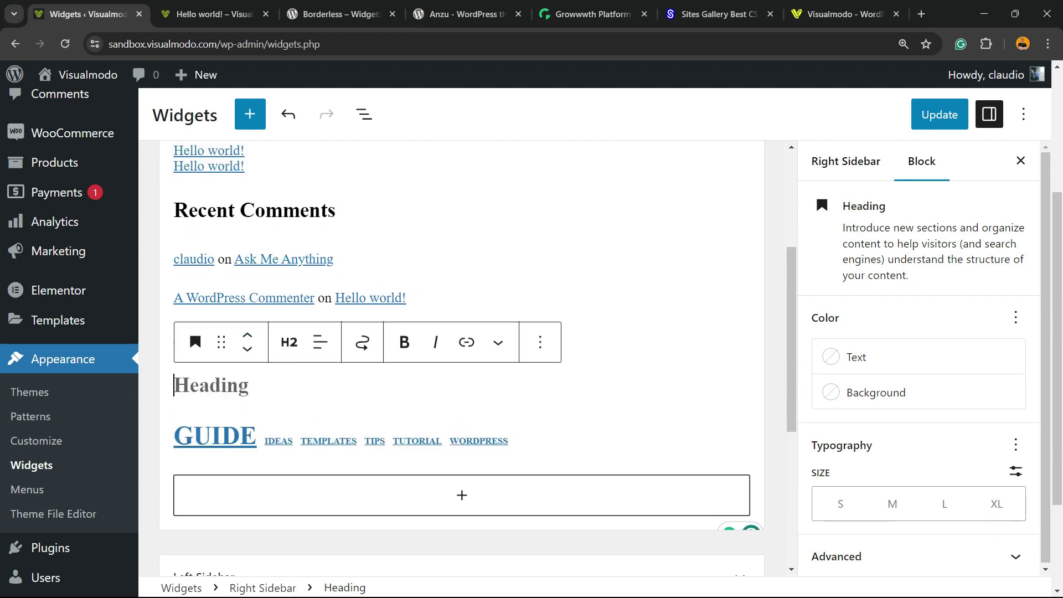
text(Tags C)
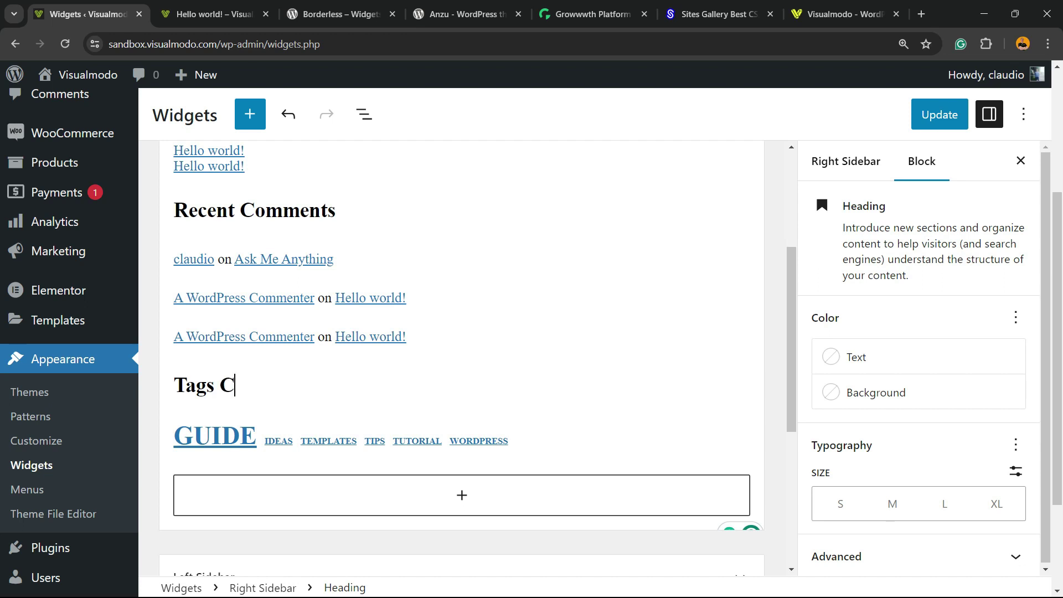
text(loud)
Step: Save the widgets and reload the "Hello world!" post to check the sidebar's heading and tag cloud
key(ctrl+s)
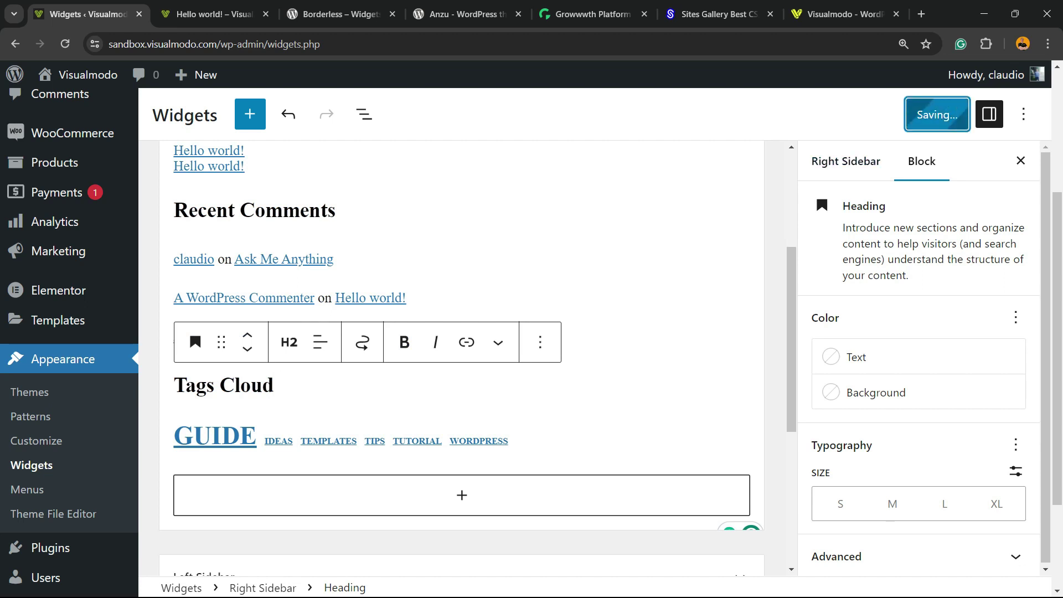
key(ctrl+Tab)
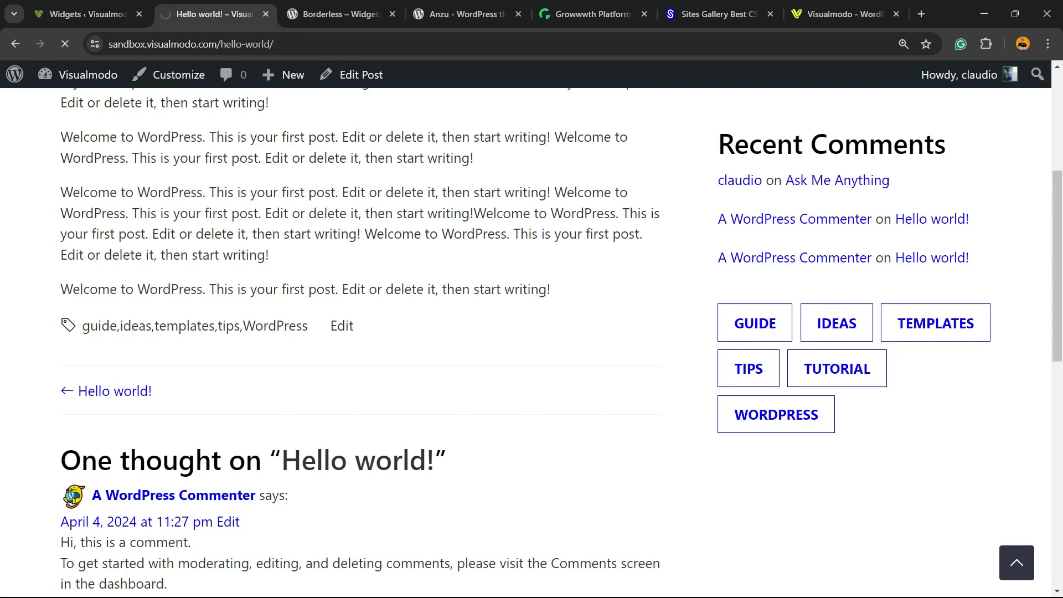
key(F5)
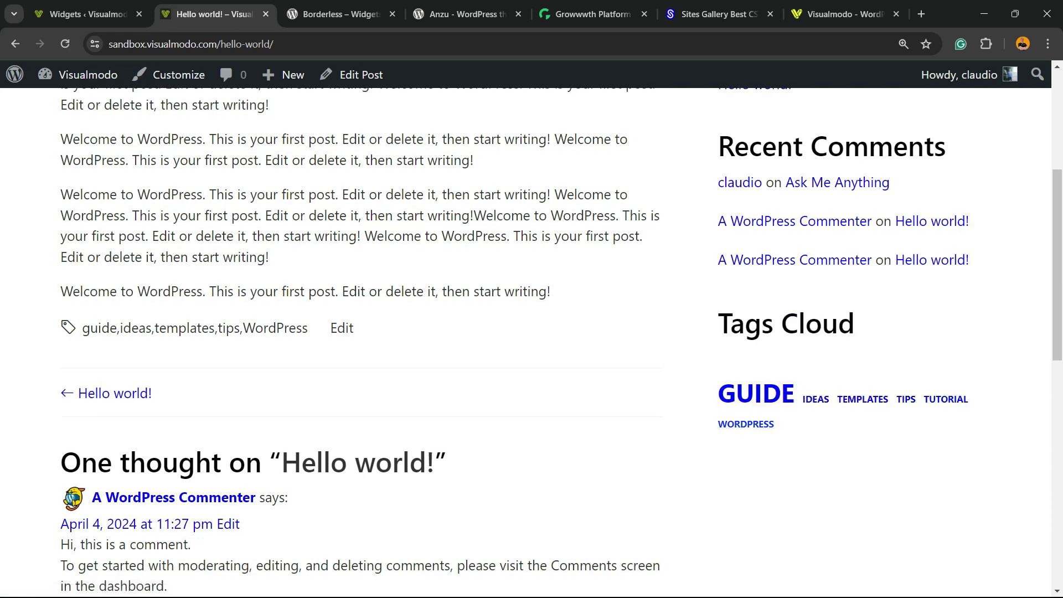
Step: Back in the Widgets editor, set the Tag Cloud block's letter case to none
key(ctrl+shift+Tab)
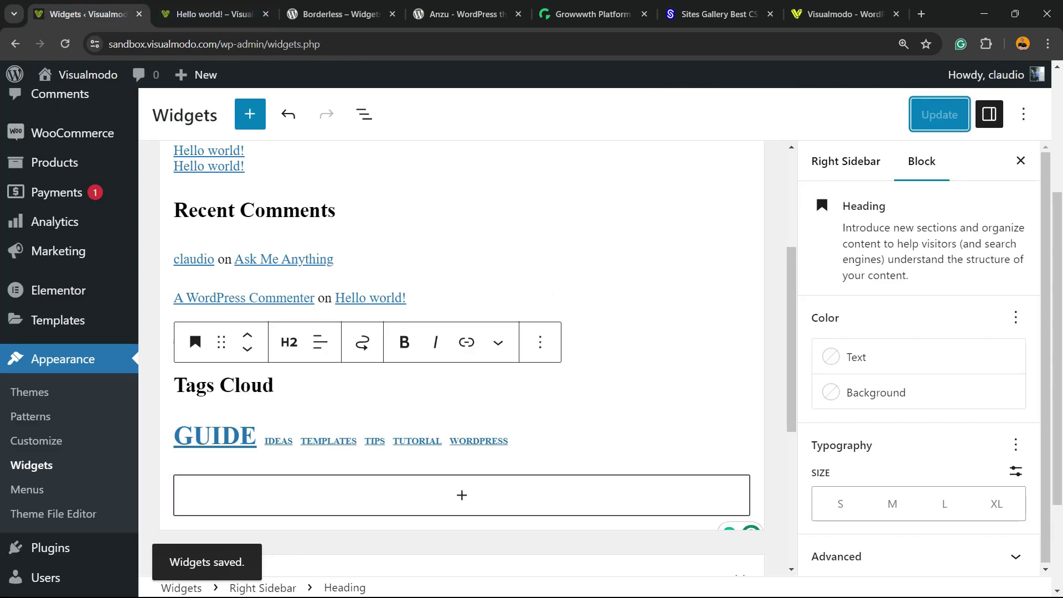
click(461, 436)
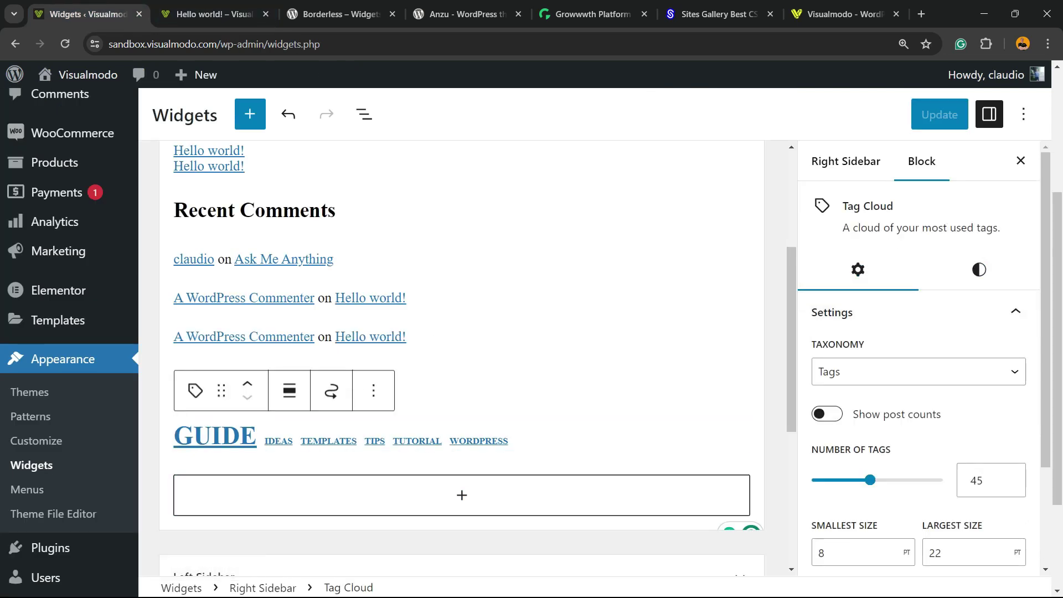
click(978, 270)
scroll(919, 387, down, 3)
click(836, 535)
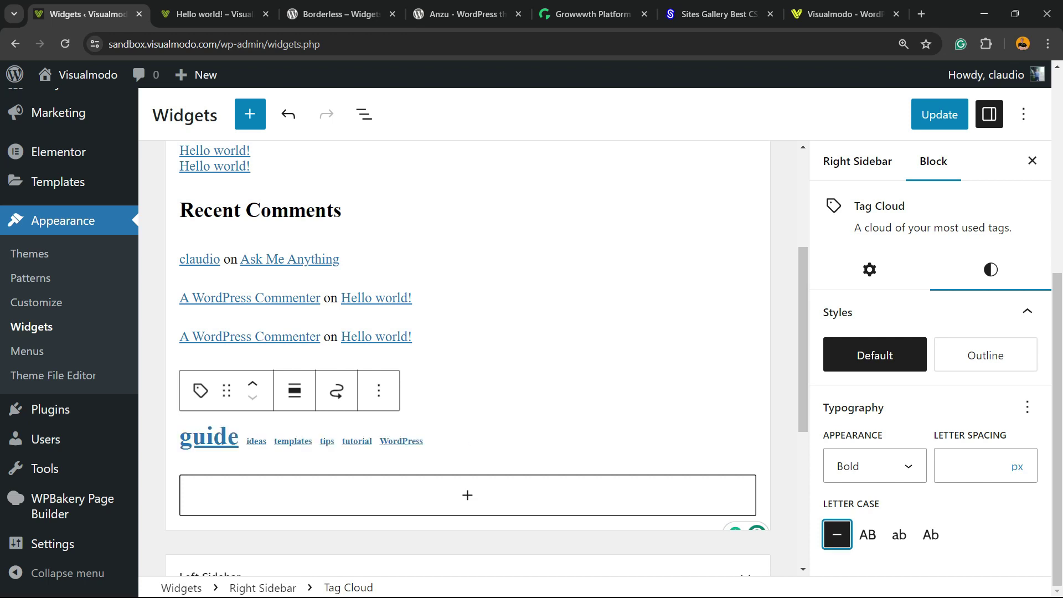
Step: Examine the Tag Cloud block's letter spacing field, its taxonomy and tag count settings, and the units available for the smallest size
click(948, 466)
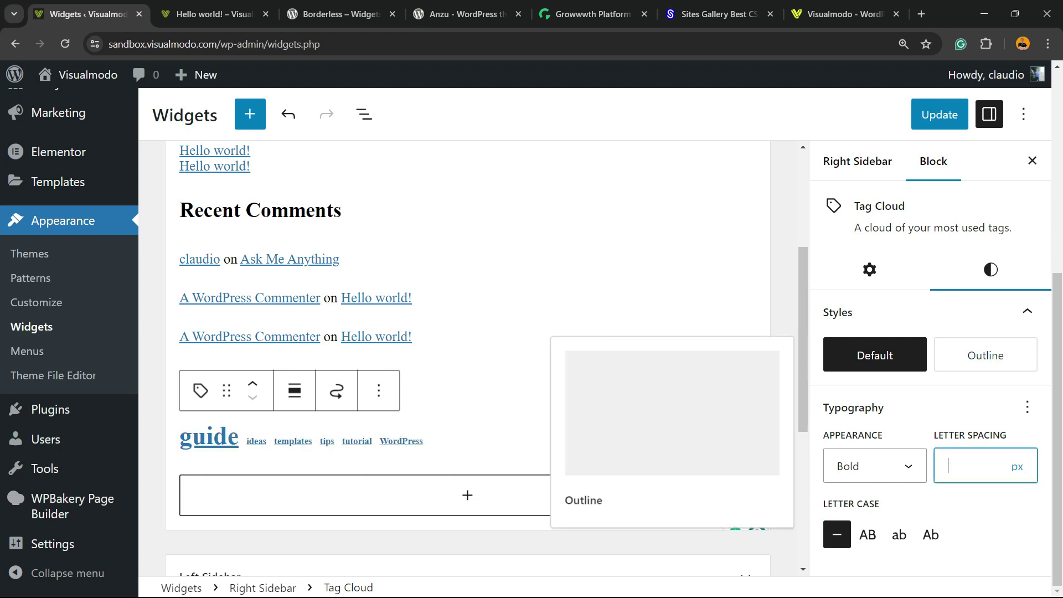
click(869, 270)
scroll(918, 376, down, 3)
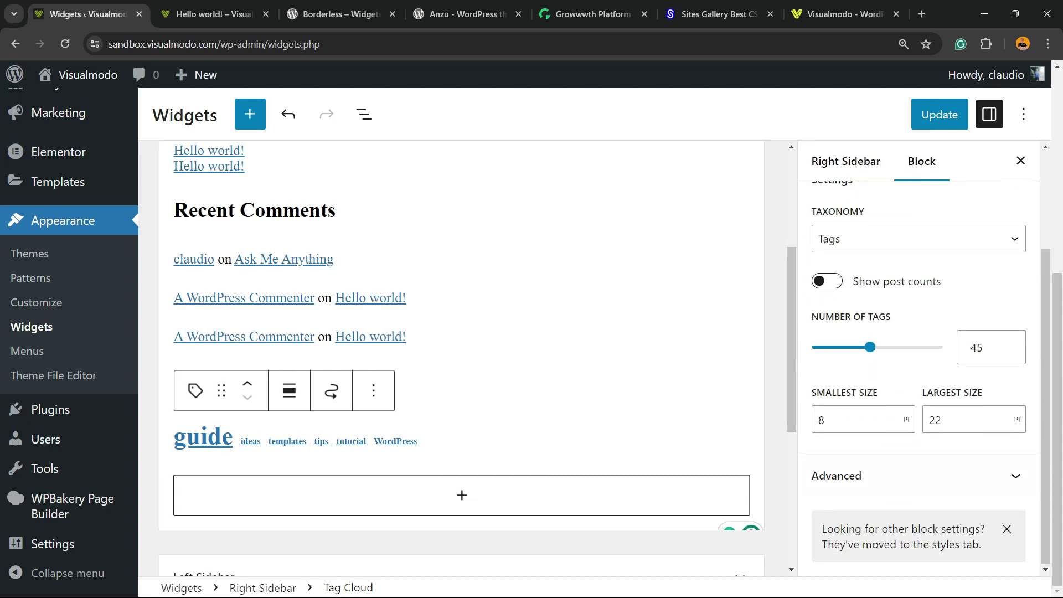
click(906, 419)
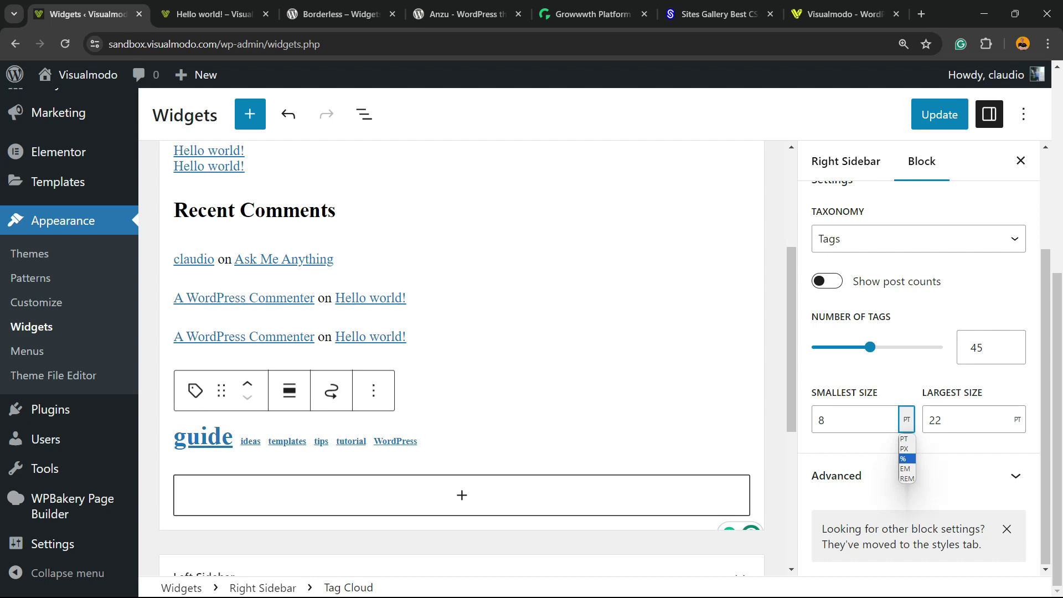
key(Escape)
click(824, 420)
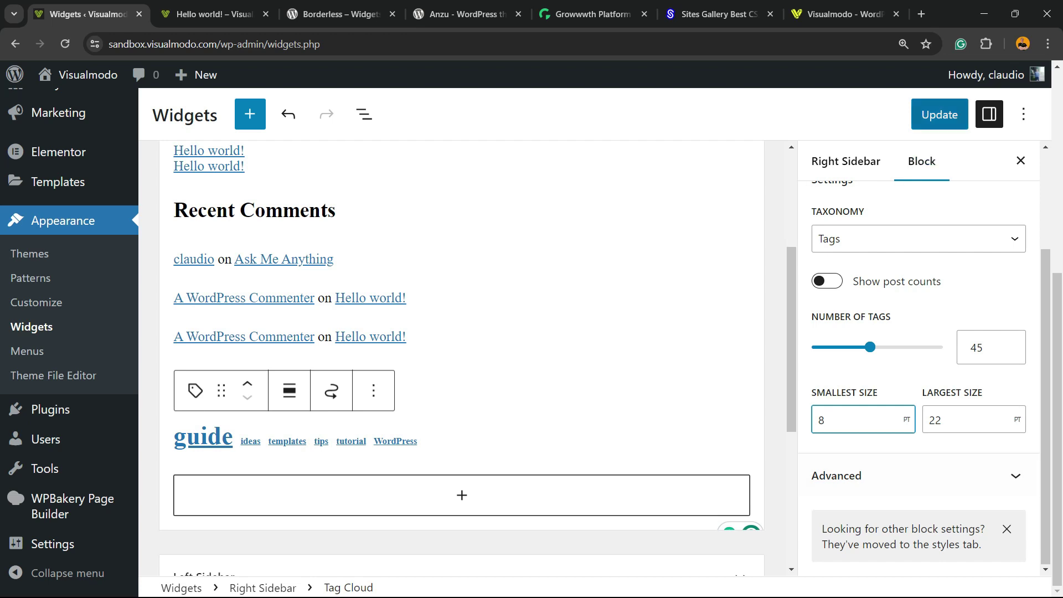
Step: Save the widgets, then reload the "Hello world!" post and review its right sidebar with the Tags Cloud section
click(939, 114)
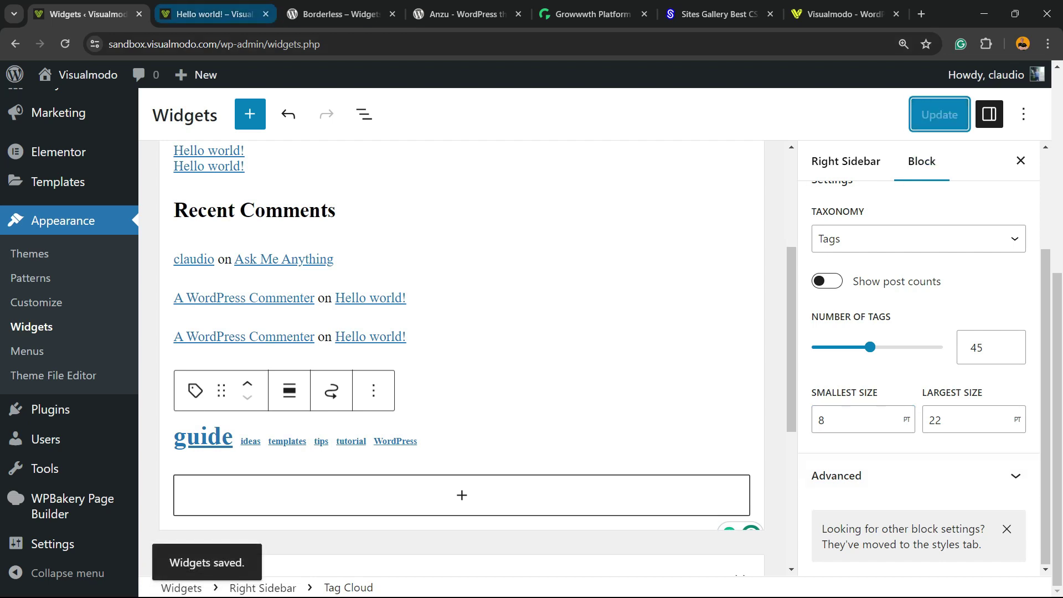
click(210, 14)
key(F5)
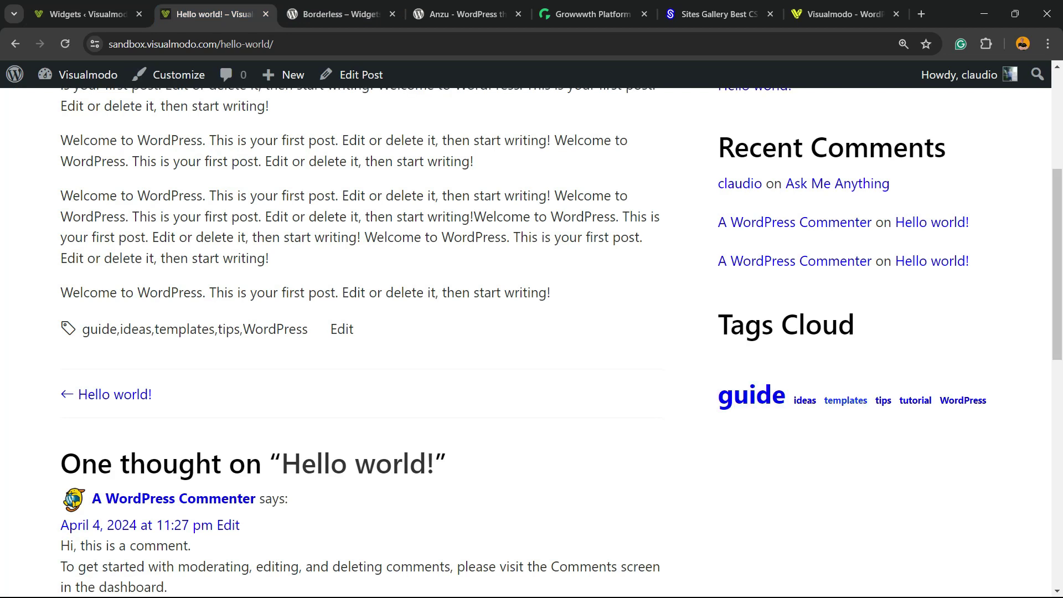
scroll(531, 341, up, 5)
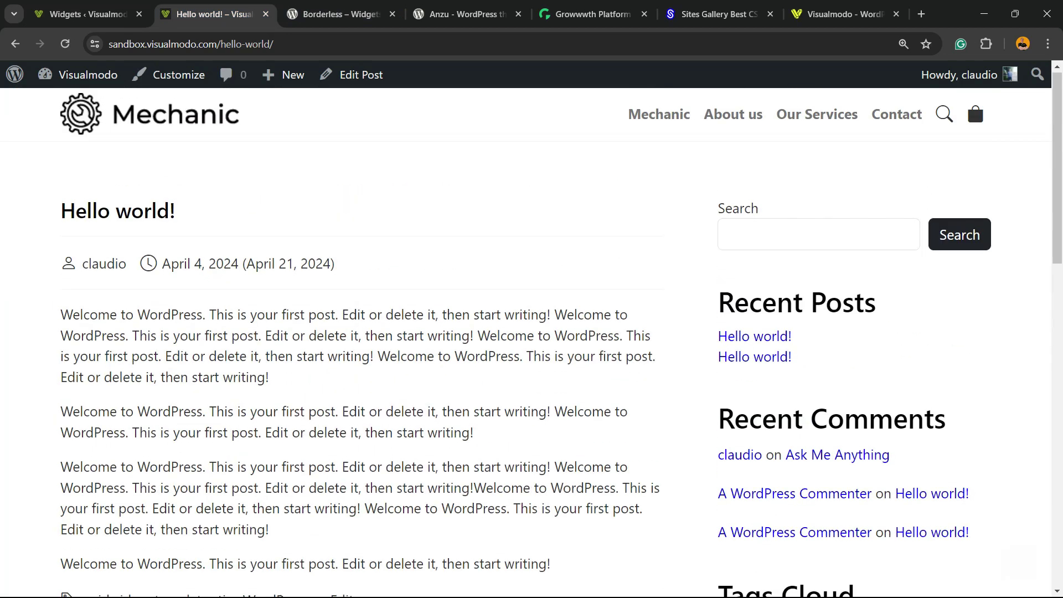
scroll(531, 341, down, 7)
scroll(531, 341, up, 3)
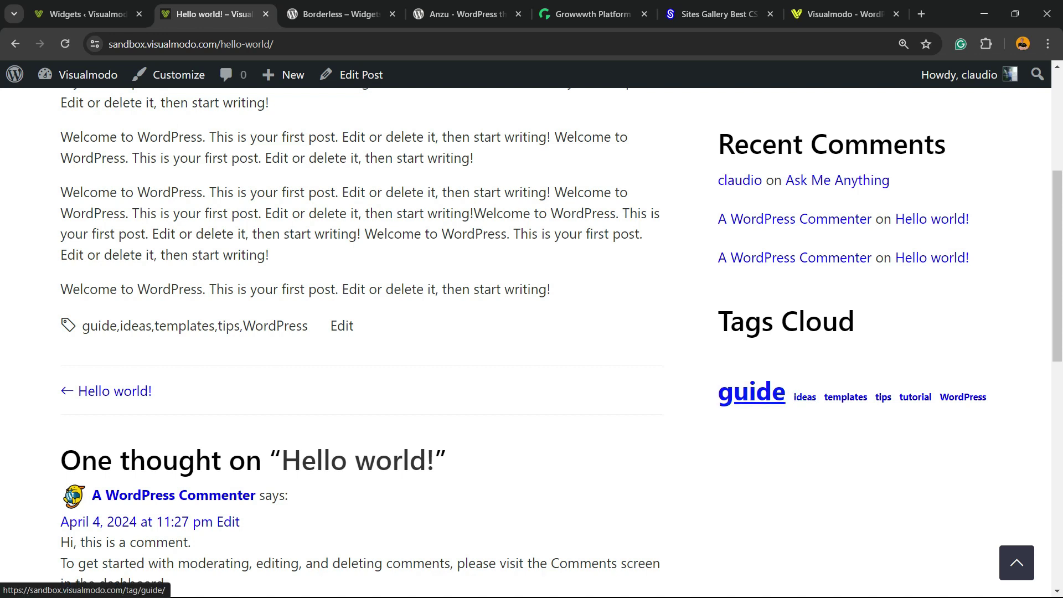
Step: Open the "guide" tag archive from the sidebar tag cloud, review its posts, and return to the "Hello world!" post
click(750, 392)
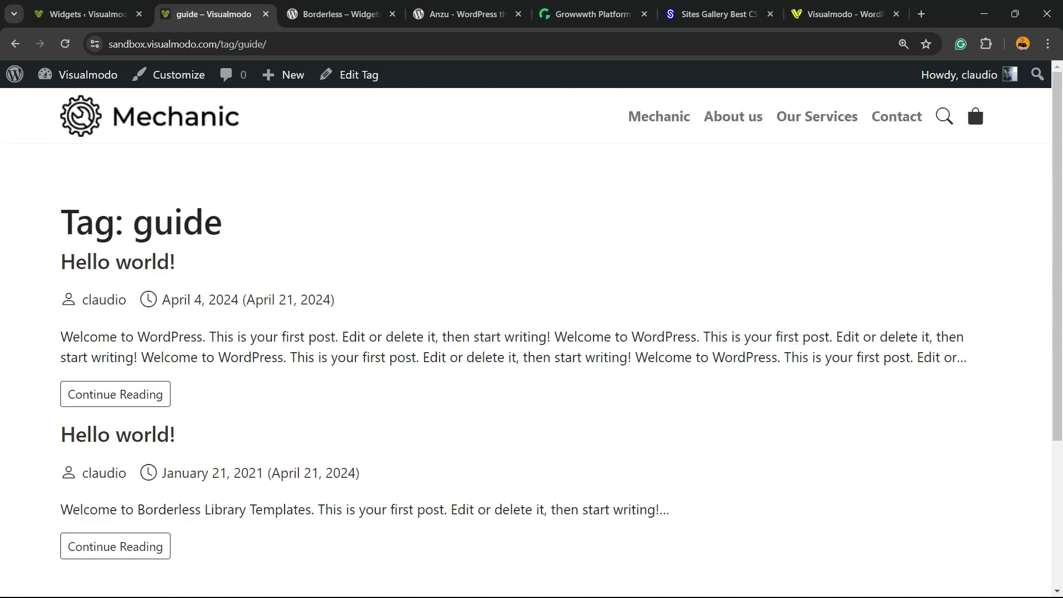
scroll(972, 100, down, 5)
scroll(972, 101, up, 5)
scroll(972, 101, down, 5)
scroll(972, 101, up, 5)
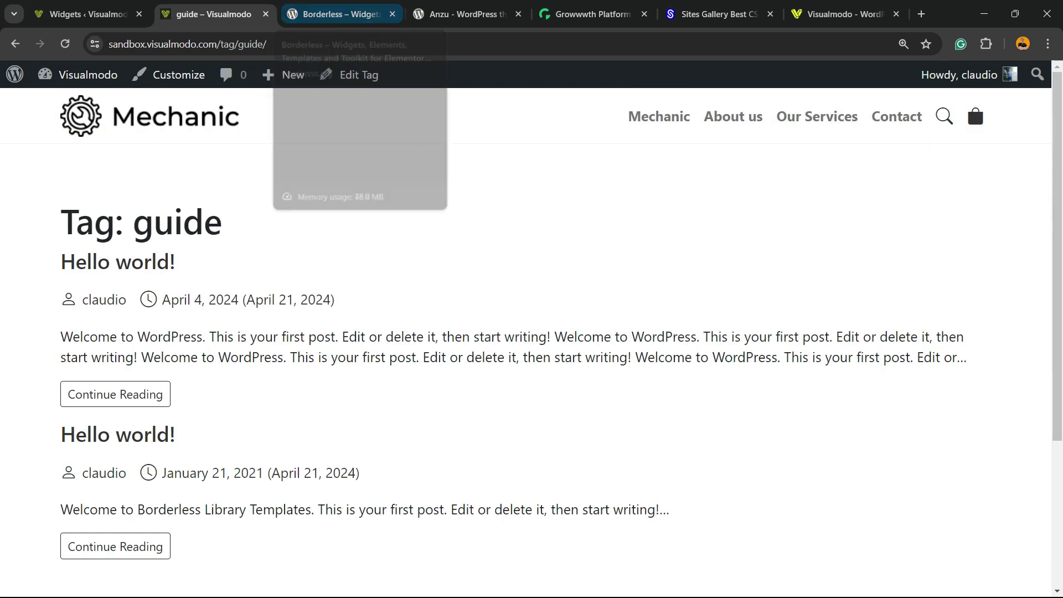
click(16, 44)
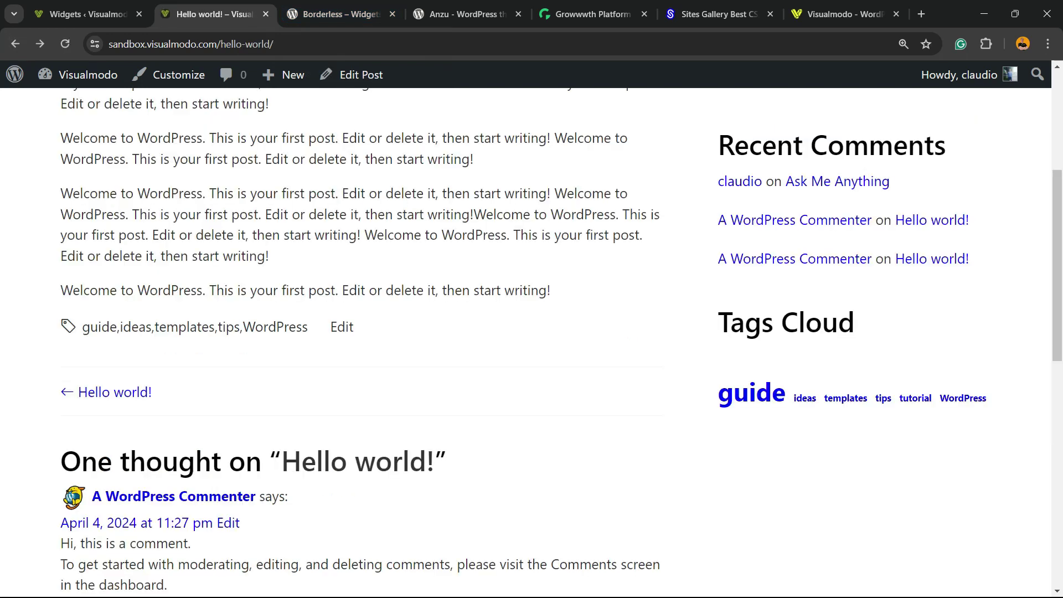
Step: View the Borderless plugin page and the Anzu theme page on WordPress.org, highlighting each product's title
key(ctrl+Tab)
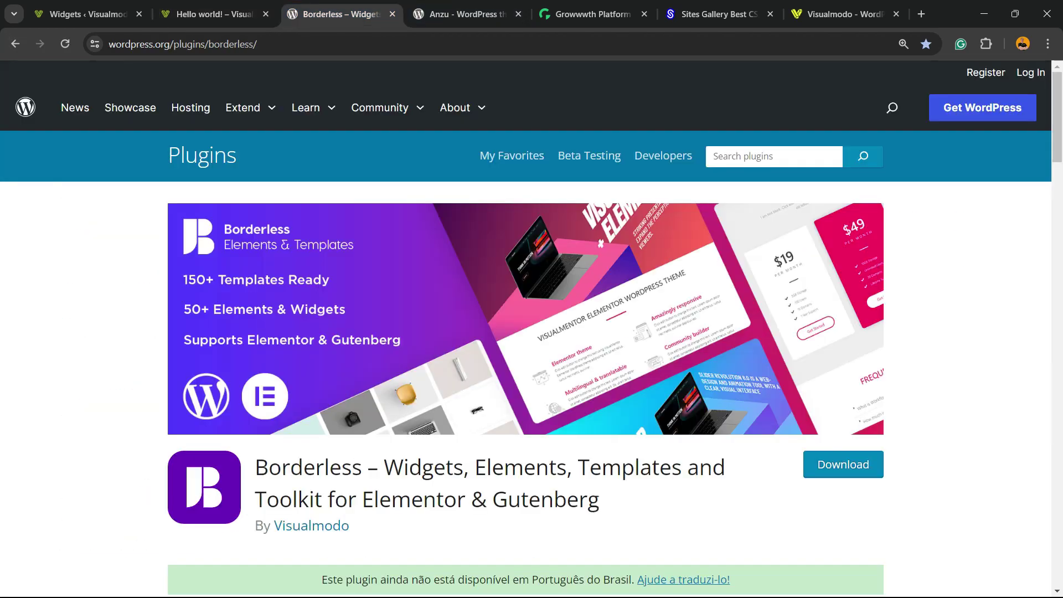
triple_click(308, 466)
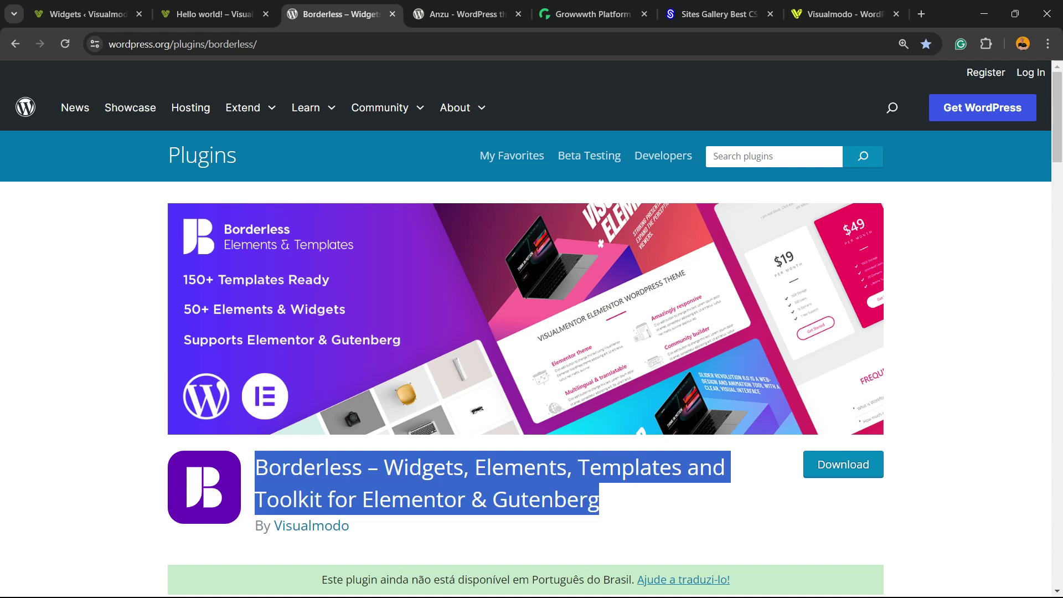
key(ctrl+Tab)
triple_click(256, 331)
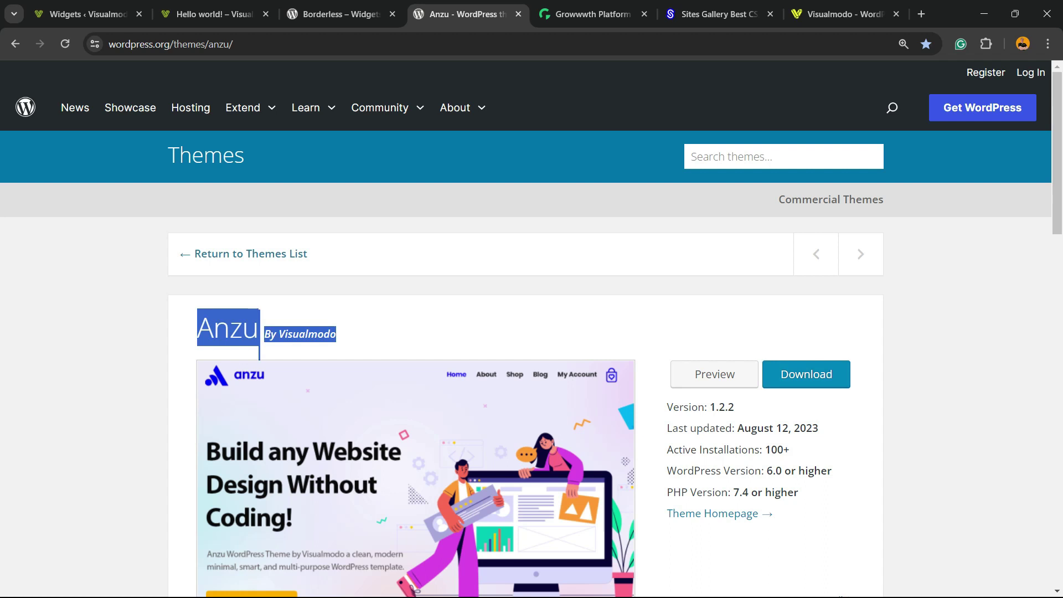
scroll(259, 351, down, 8)
scroll(259, 351, up, 9)
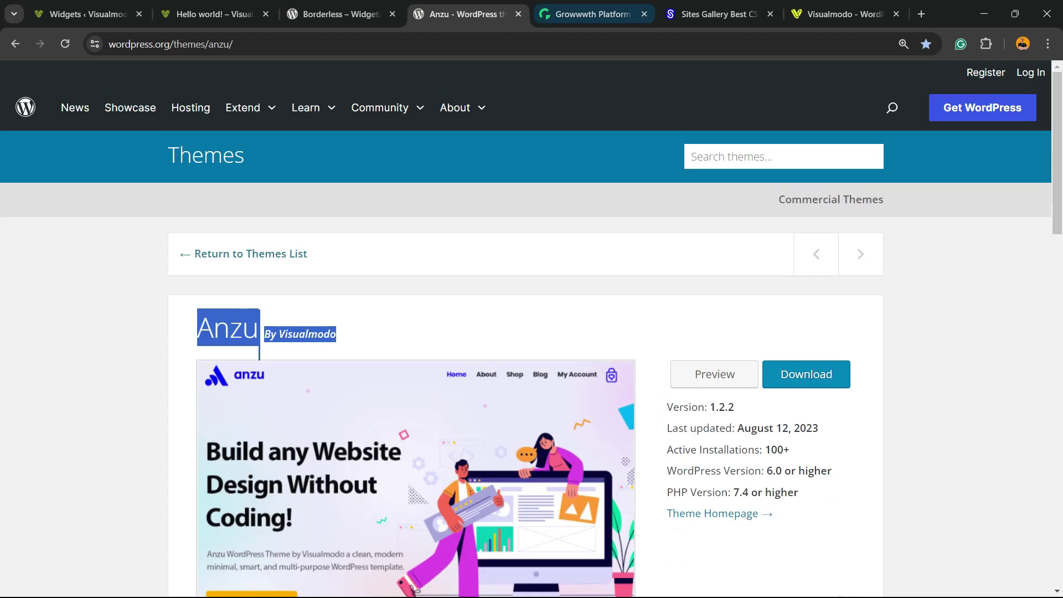
Step: Switch to the Growwwth site and look through its homepage down to the website listings with publishing prices
key(ctrl+Tab)
scroll(495, 354, down, 15)
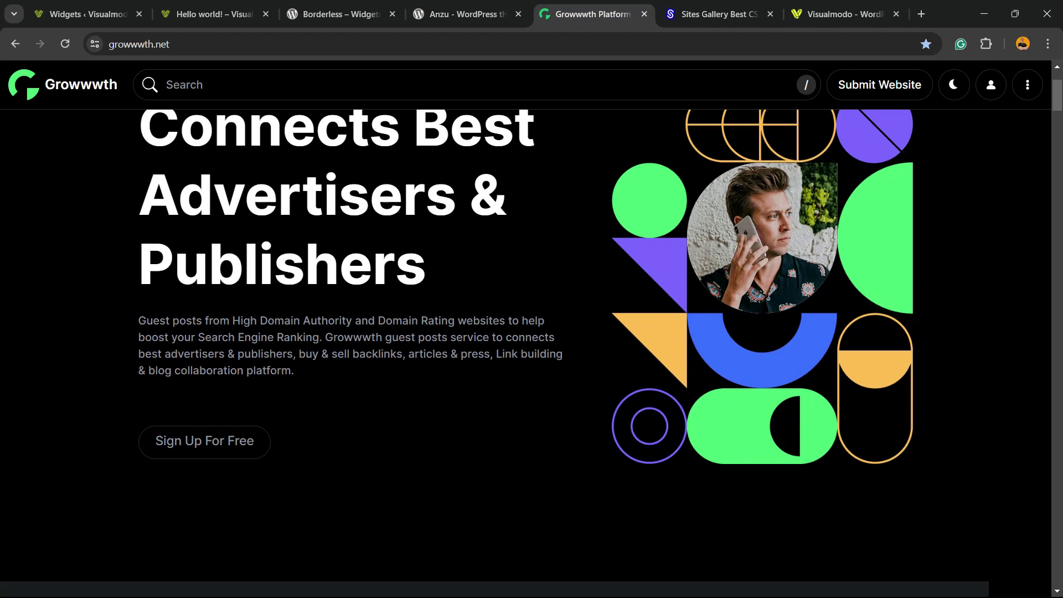
scroll(495, 354, down, 15)
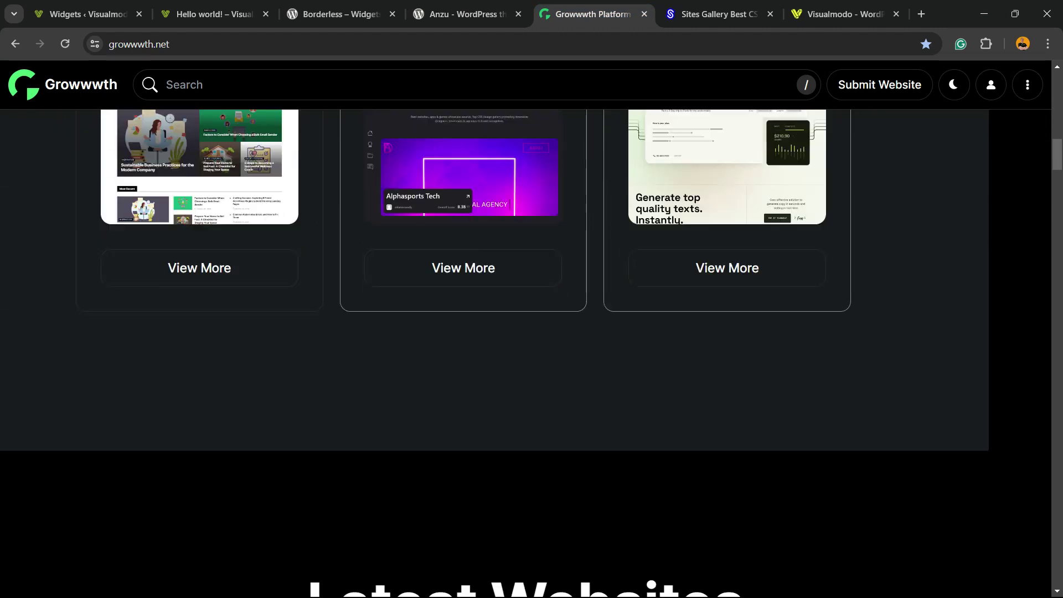
scroll(494, 354, down, 10)
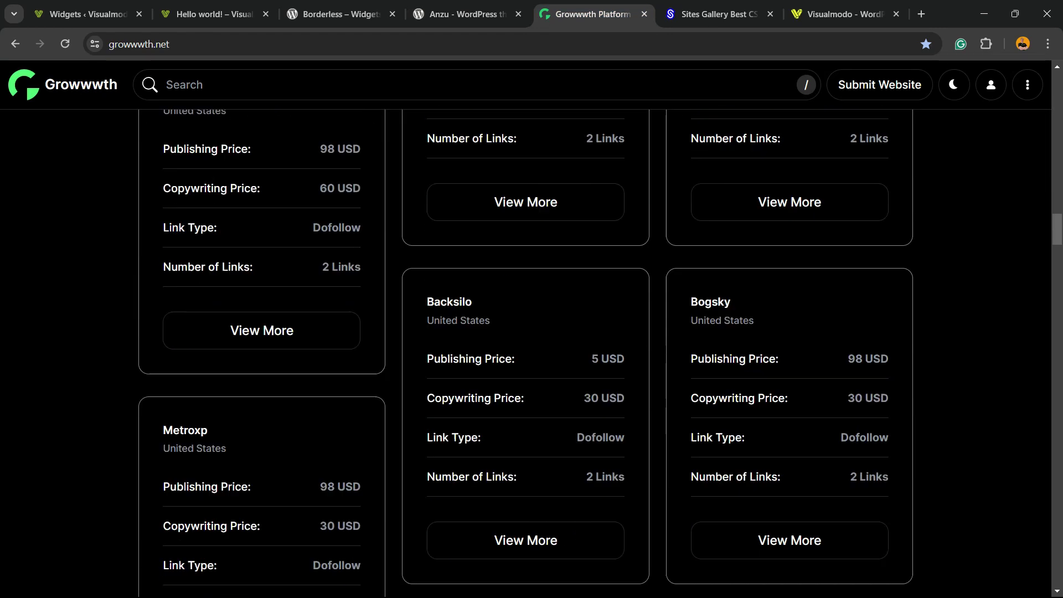
Step: Switch to the Sites Gallery site and look through its showcase down to the link for all submitted websites
key(ctrl+Tab)
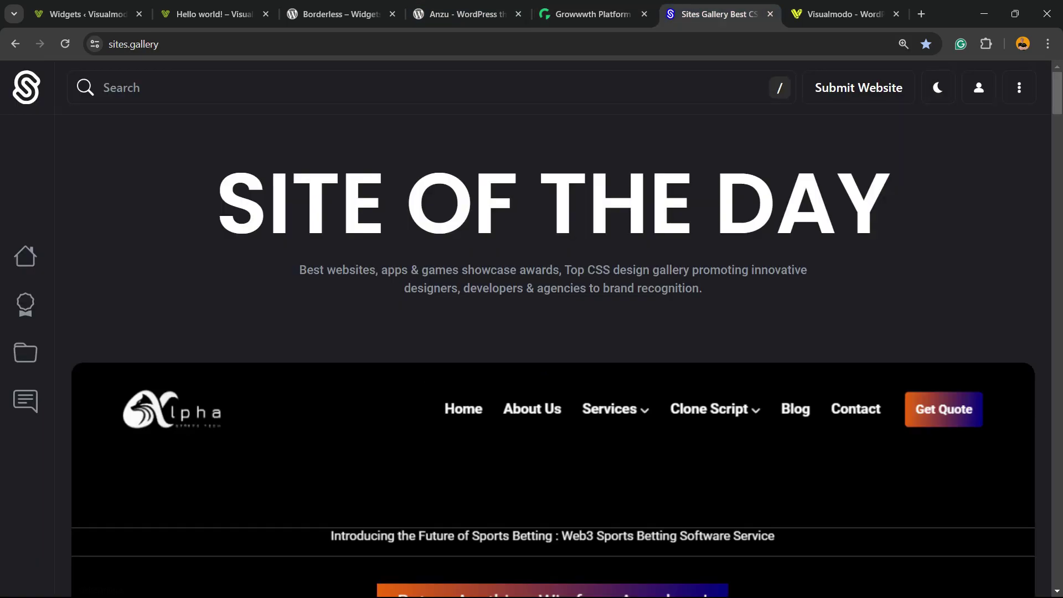
scroll(553, 354, down, 15)
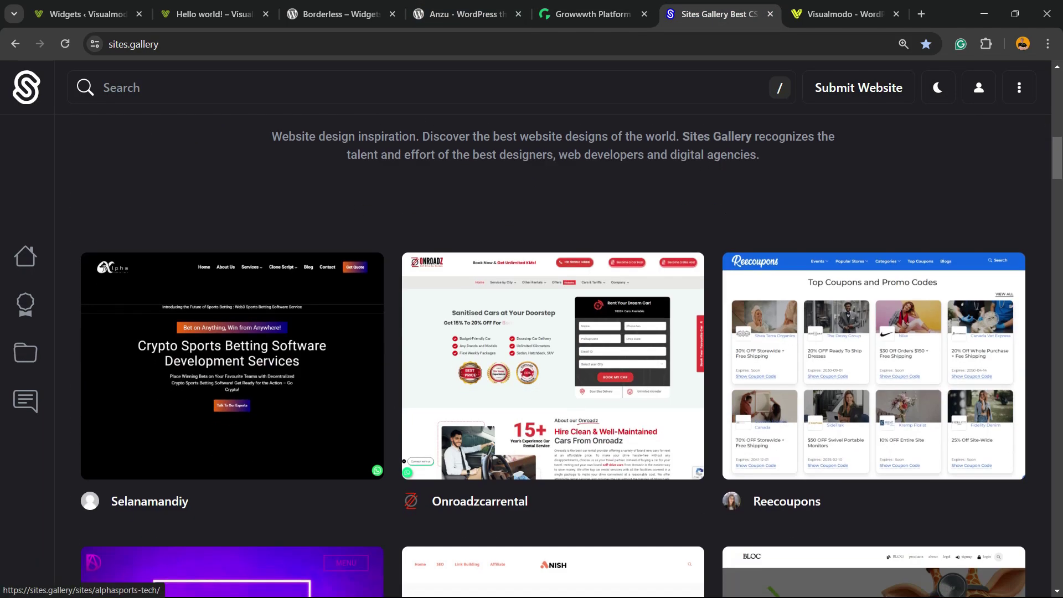
scroll(553, 355, down, 12)
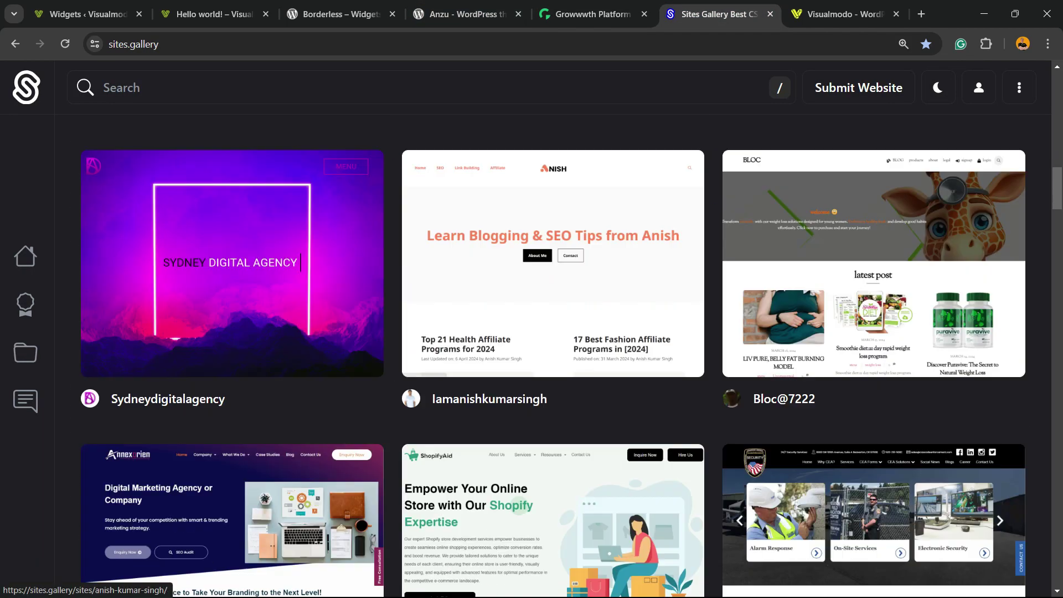
scroll(553, 354, down, 18)
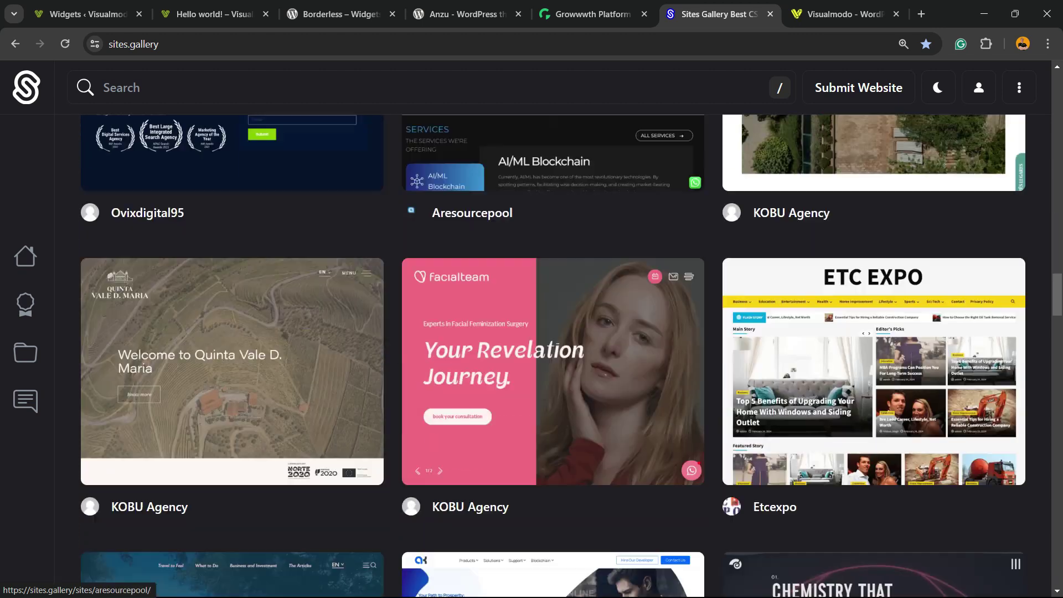
scroll(552, 354, down, 14)
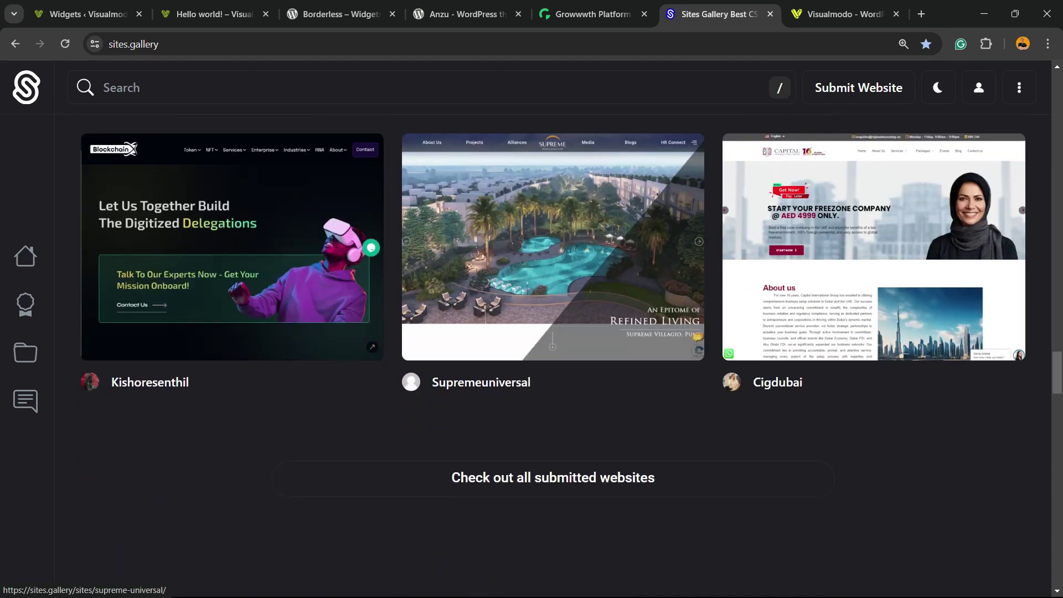
Step: On the Visualmodo site, open the Templates Library and look through the pre-built website templates
click(838, 14)
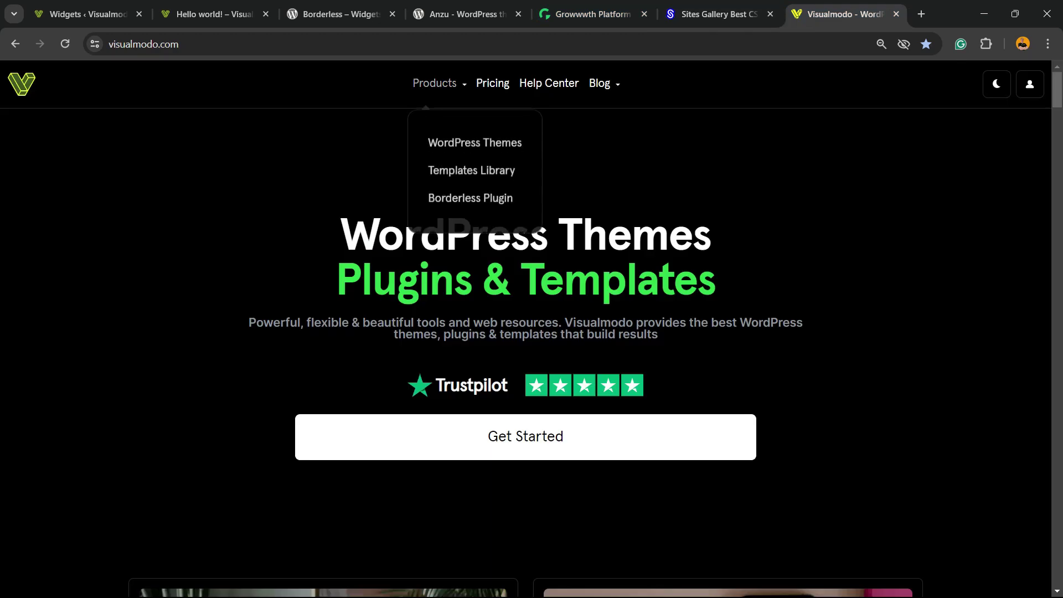
click(471, 170)
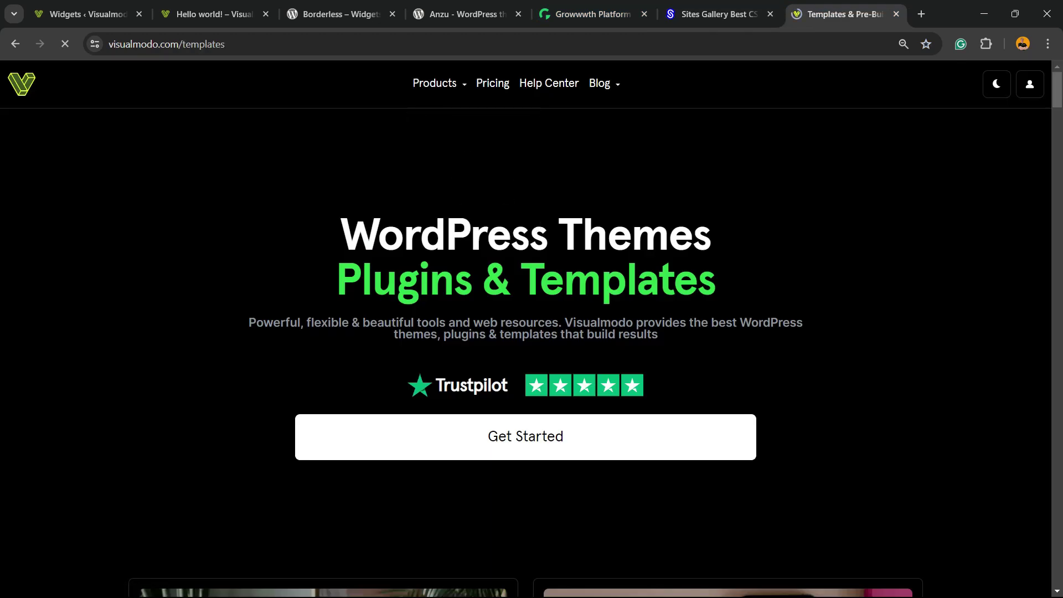
scroll(526, 279, down, 7)
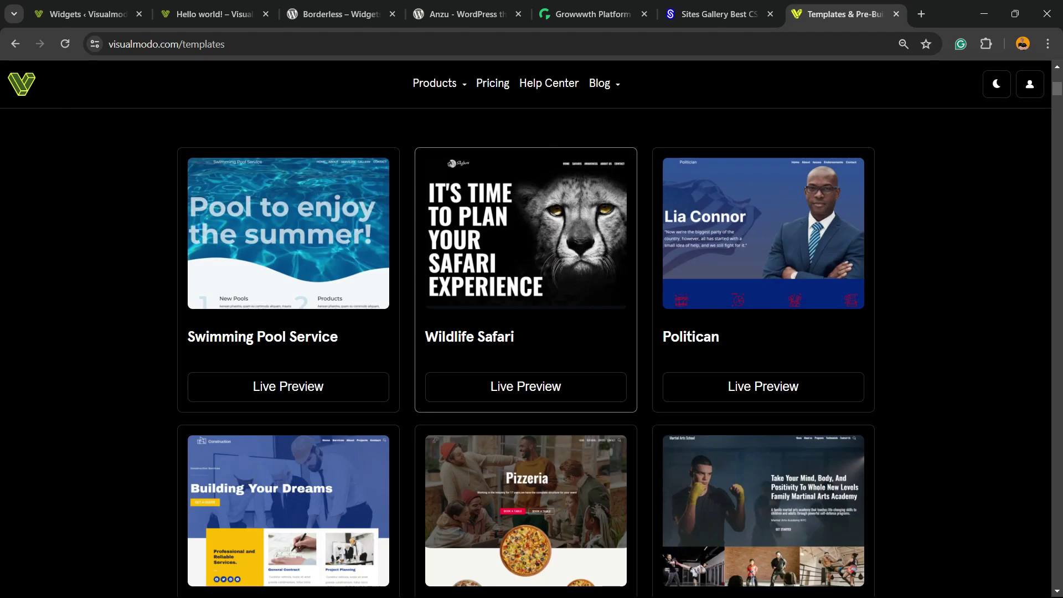
scroll(531, 333, down, 20)
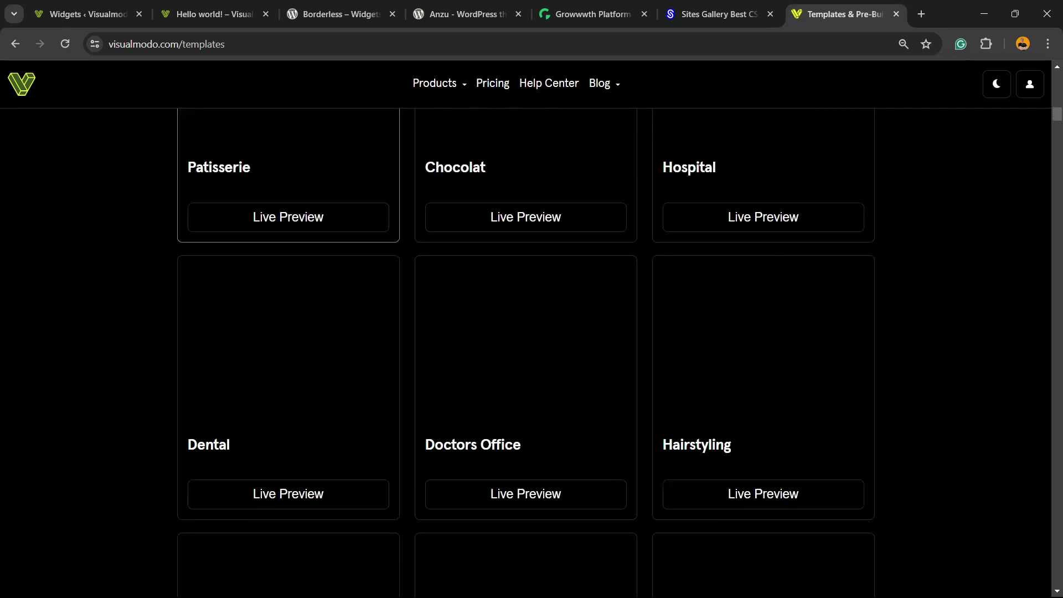
scroll(531, 332, down, 5)
scroll(288, 343, down, 10)
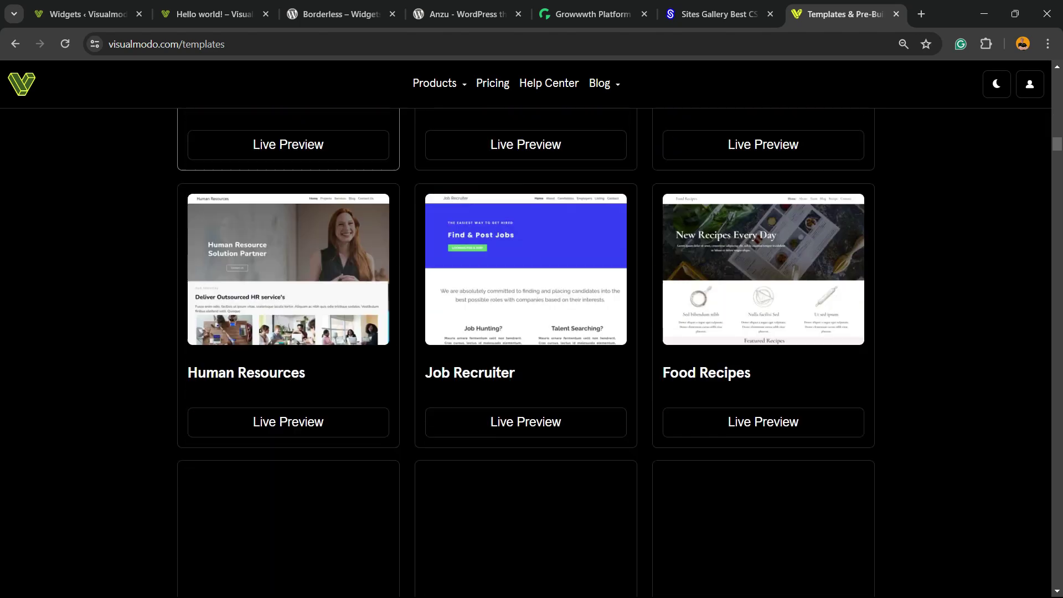
scroll(288, 343, down, 6)
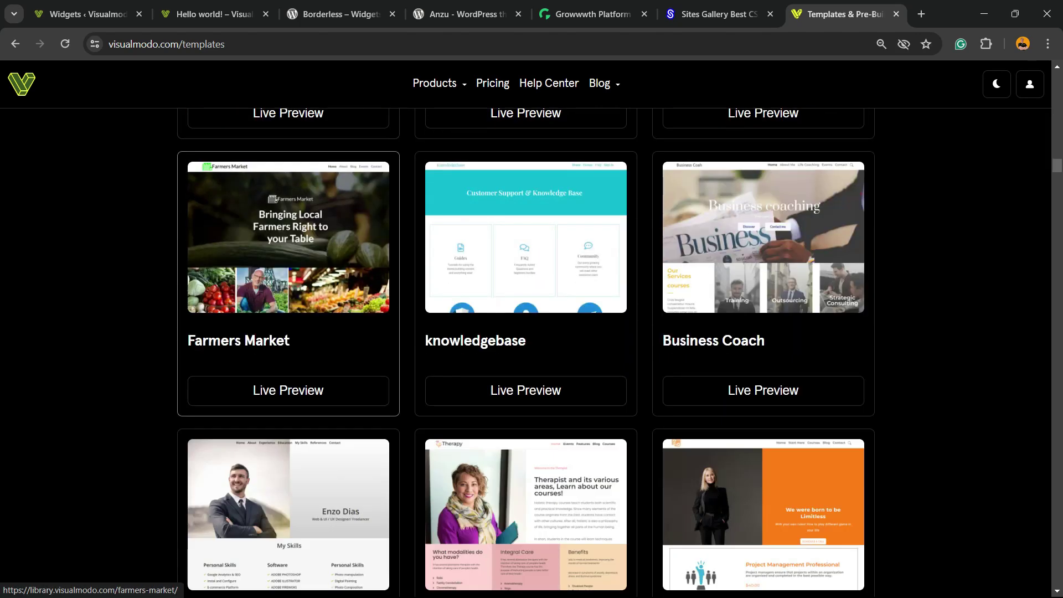
scroll(288, 172, down, 19)
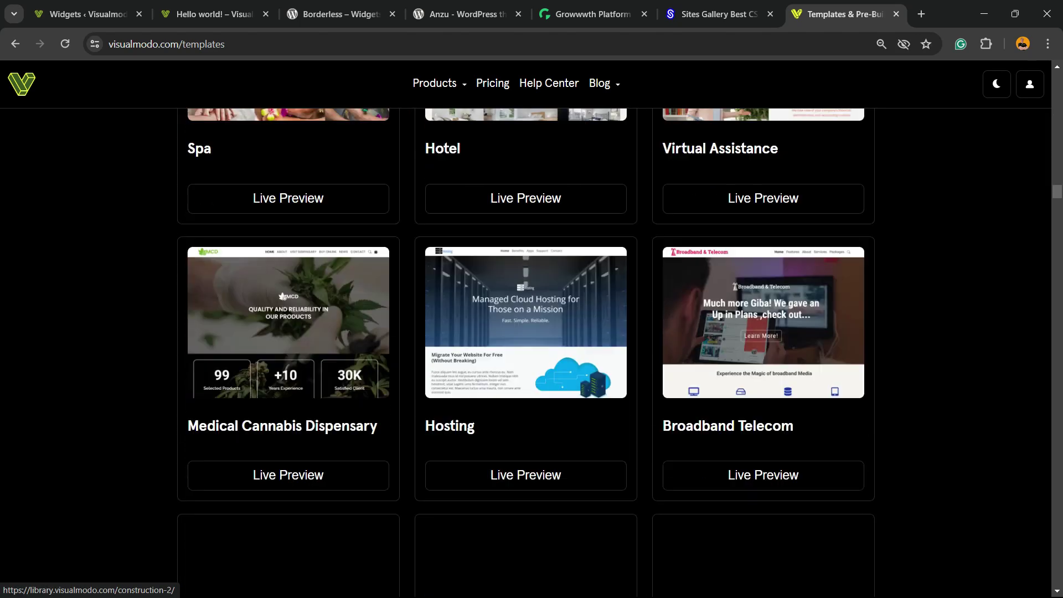
scroll(288, 166, down, 20)
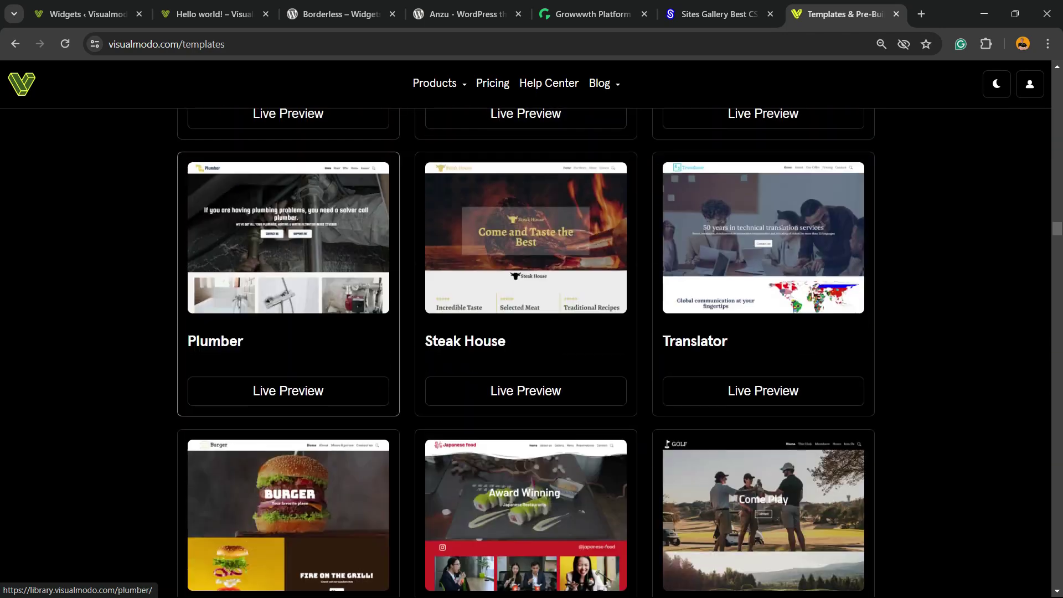
scroll(288, 166, down, 20)
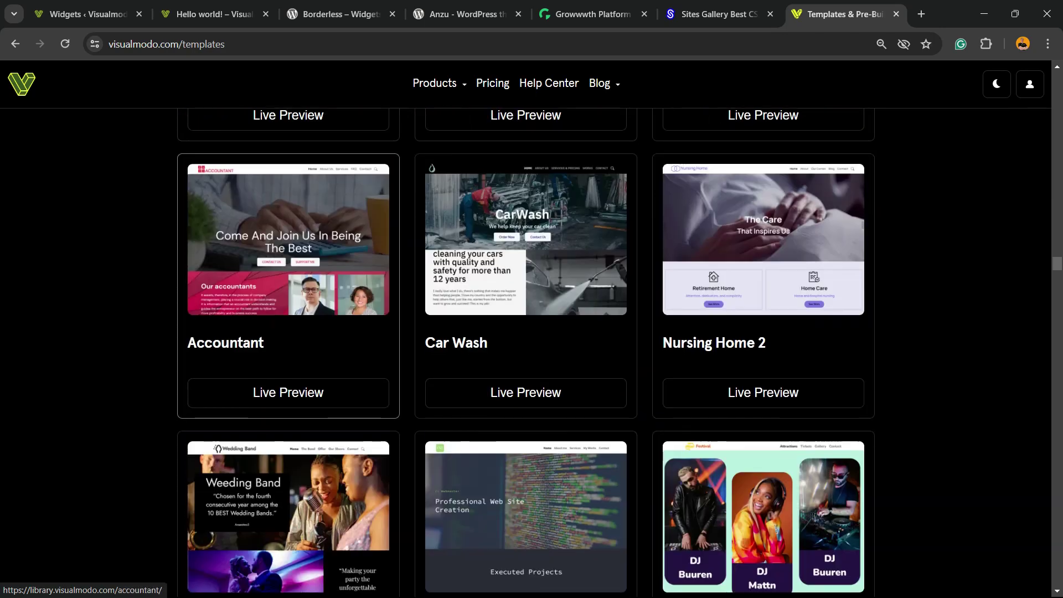
scroll(287, 166, down, 5)
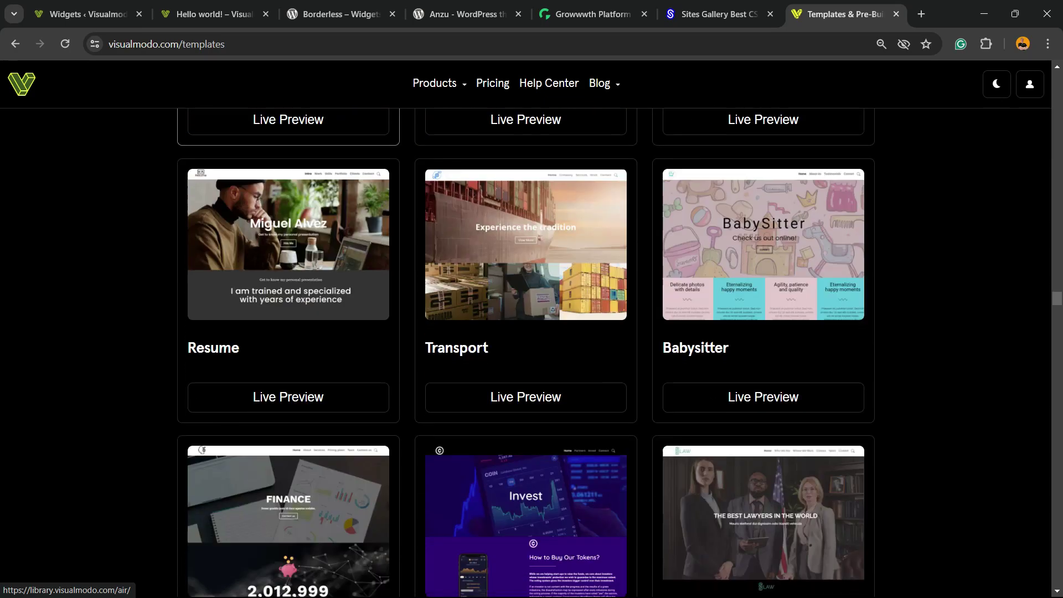
scroll(526, 333, down, 15)
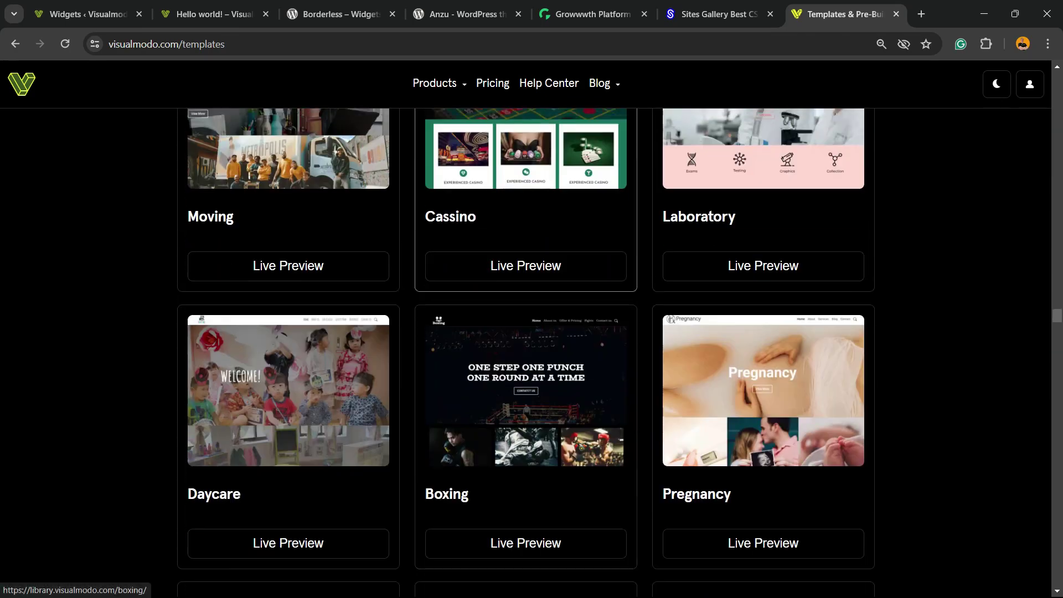